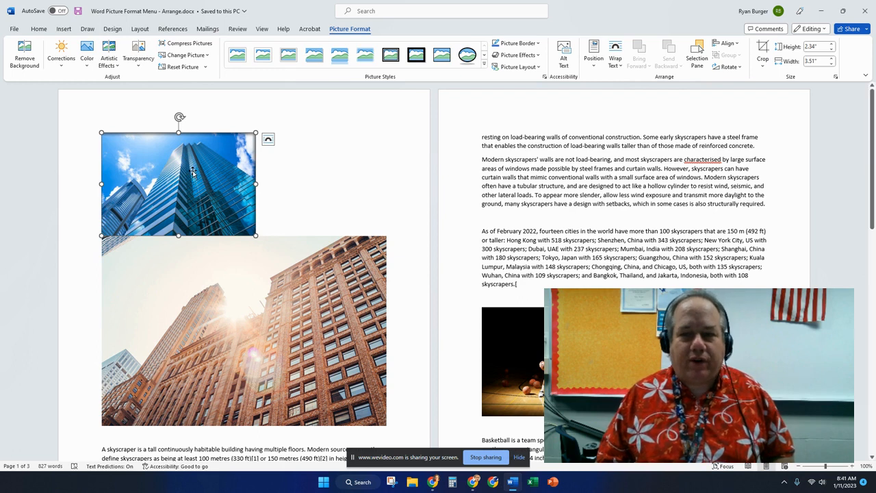
- Display the alt text pane and examine the descriptions of the two skyscraper pictures on the first page
{"action": "left_click", "coordinate": [563, 53]}
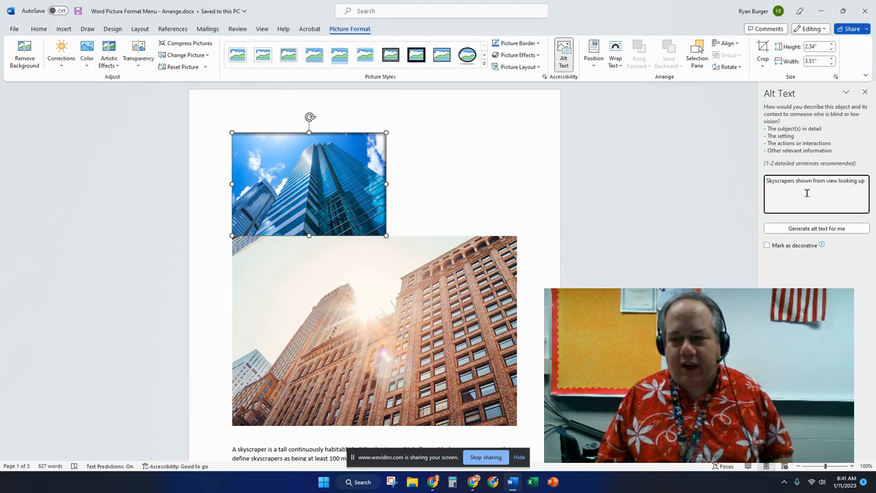
{"action": "left_click", "coordinate": [383, 358]}
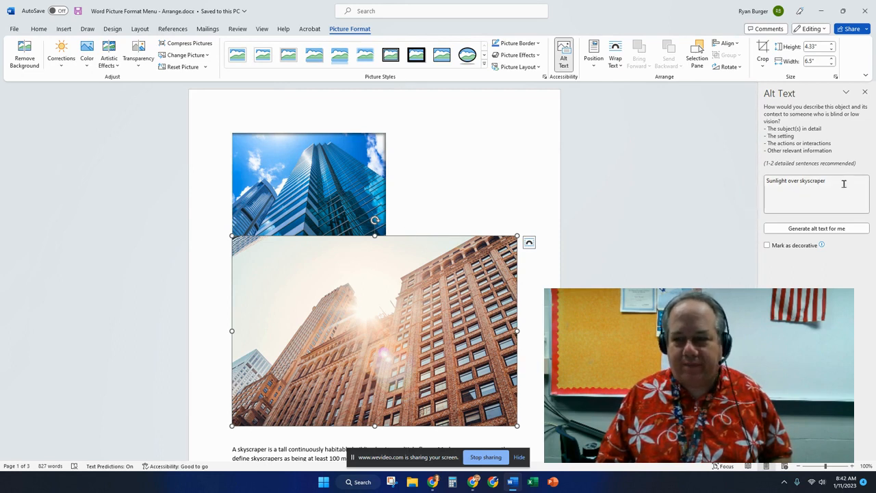
{"action": "left_click", "coordinate": [332, 177]}
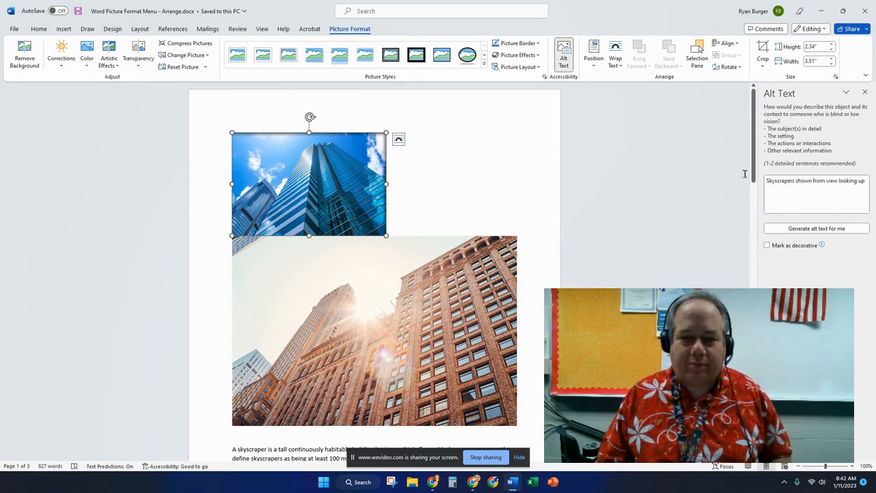
{"action": "left_click_drag", "start_coordinate": [774, 181], "coordinate": [866, 182]}
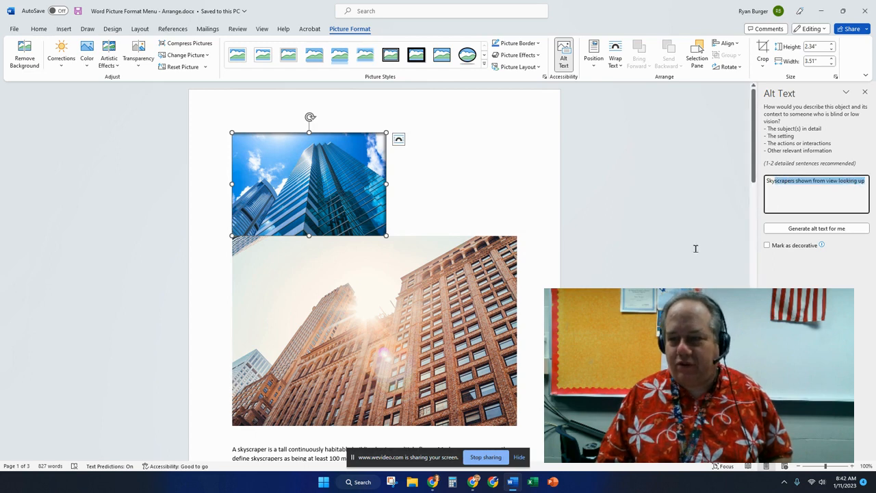
{"action": "left_click", "coordinate": [262, 165]}
{"action": "left_click", "coordinate": [400, 356]}
{"action": "left_click", "coordinate": [349, 208]}
- Check the alt text of the basketball player picture on the second page and return to the document's start
{"action": "scroll", "coordinate": [458, 351], "scroll_direction": "down", "scroll_amount": 15}
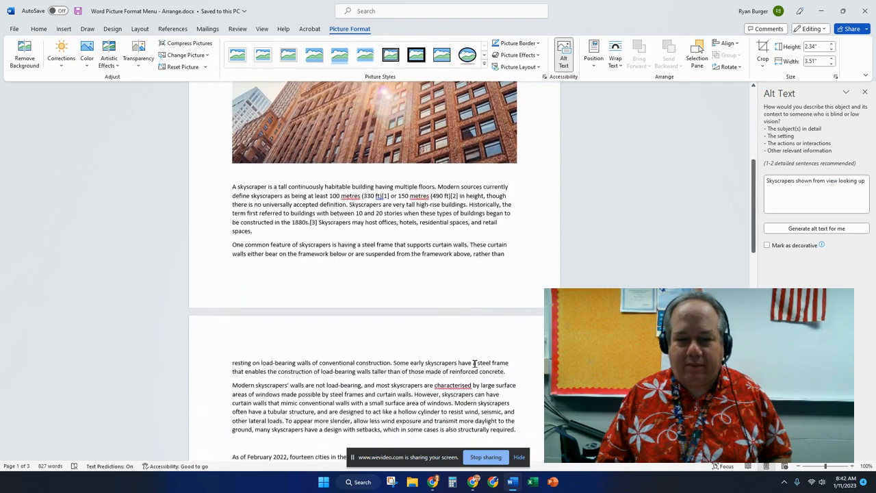
{"action": "scroll", "coordinate": [475, 364], "scroll_direction": "down", "scroll_amount": 3}
{"action": "left_click", "coordinate": [304, 264]}
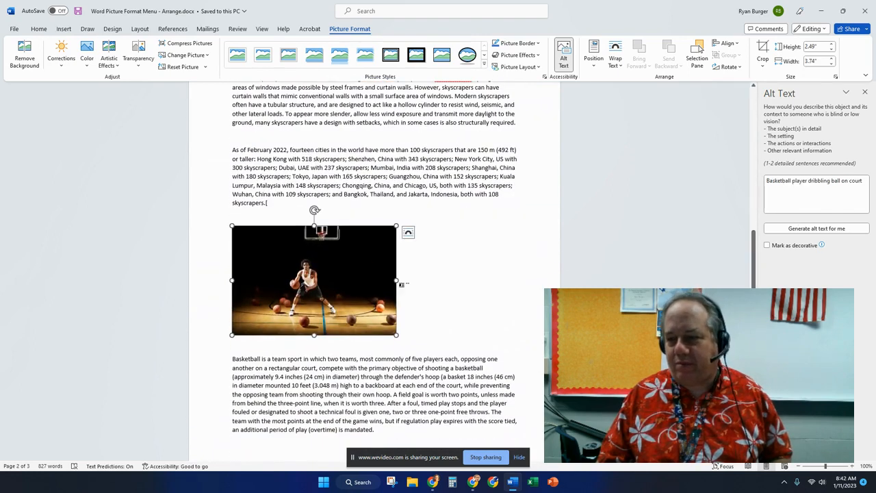
{"action": "scroll", "coordinate": [374, 313], "scroll_direction": "down", "scroll_amount": 20}
{"action": "scroll", "coordinate": [375, 313], "scroll_direction": "up", "scroll_amount": 15}
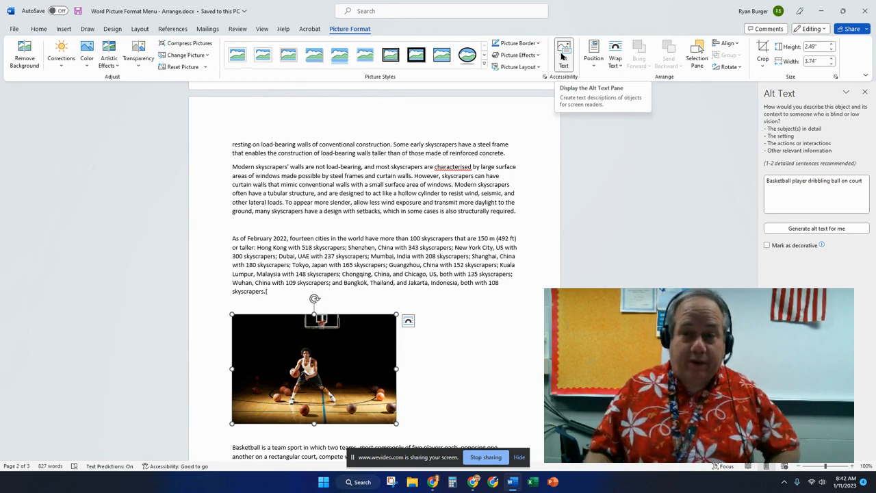
{"action": "scroll", "coordinate": [307, 204], "scroll_direction": "up", "scroll_amount": 8}
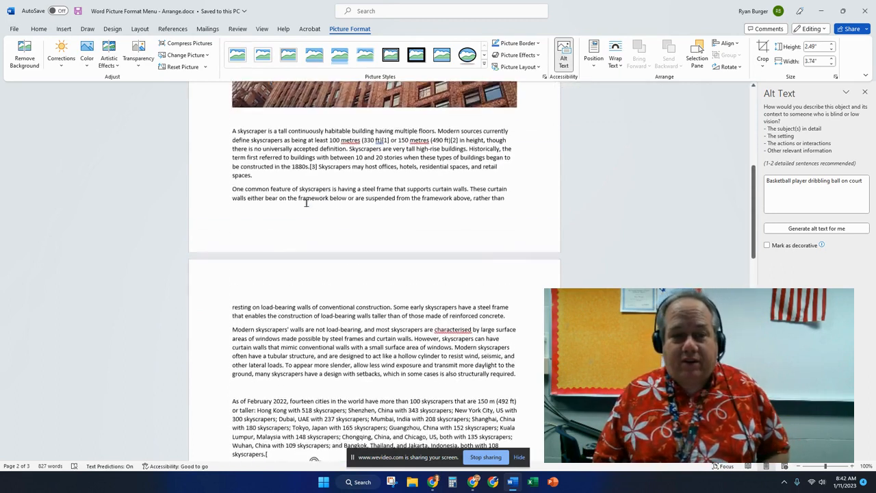
{"action": "scroll", "coordinate": [307, 204], "scroll_direction": "up", "scroll_amount": 3}
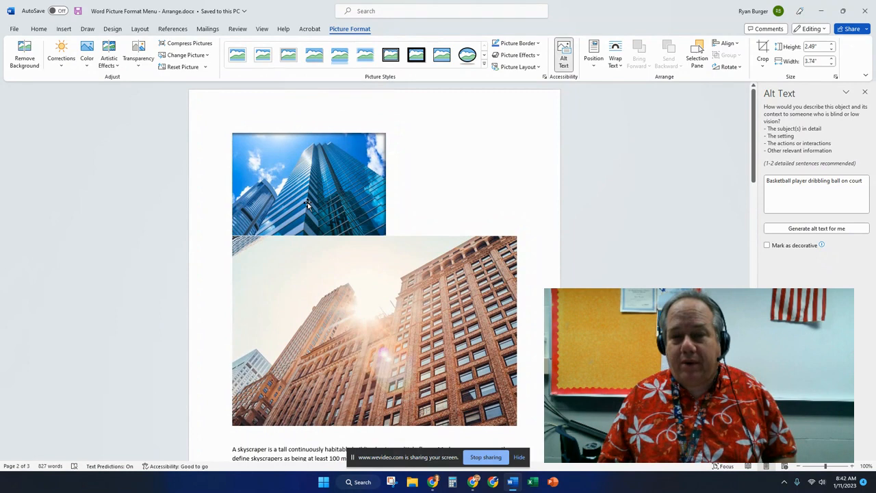
{"action": "left_click", "coordinate": [445, 168]}
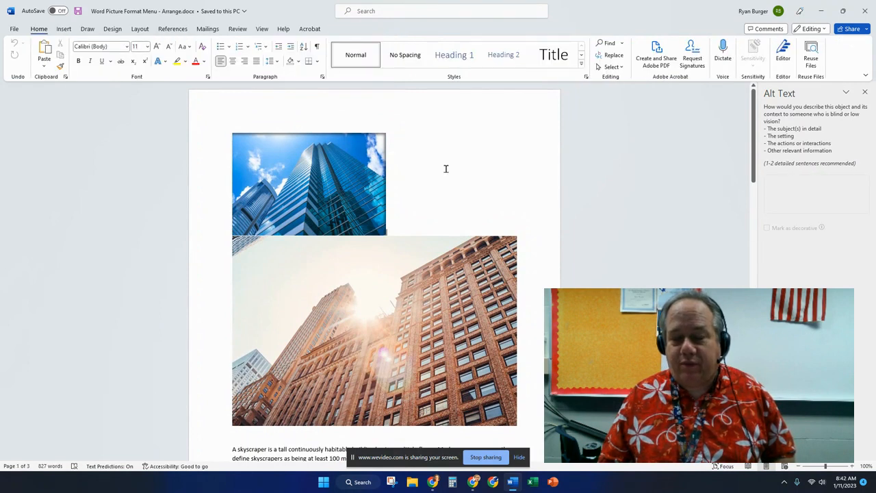
{"action": "left_click", "coordinate": [315, 181]}
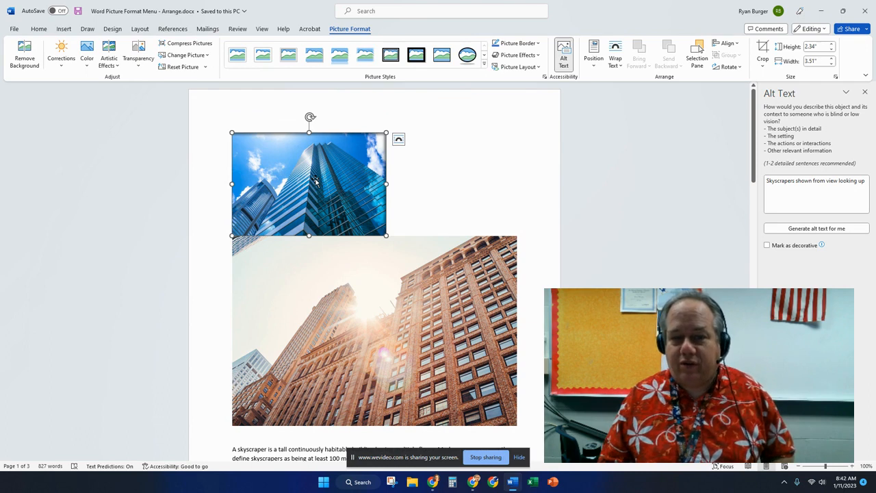
{"action": "left_click", "coordinate": [598, 60]}
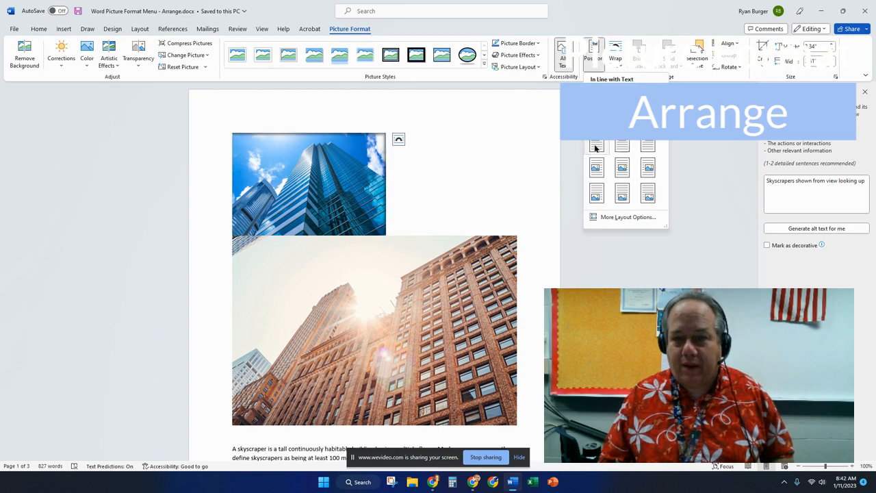
{"action": "left_click", "coordinate": [398, 312]}
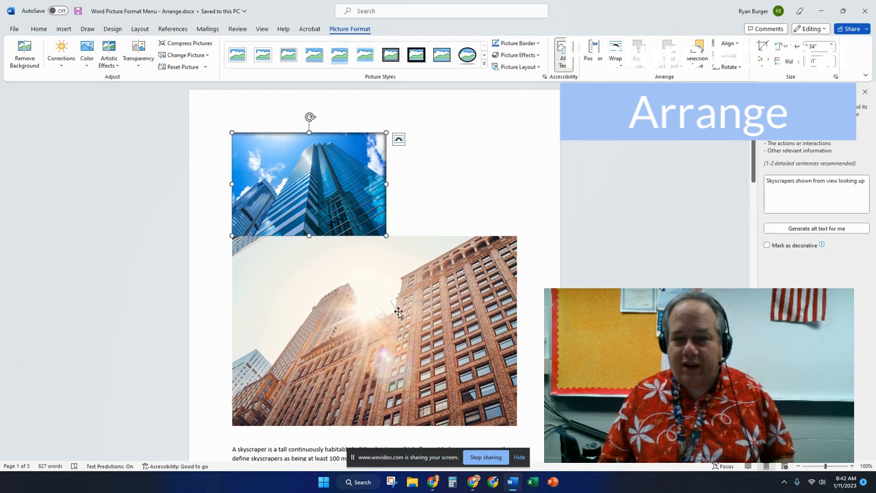
- Cut the large sunlit brick skyscraper picture and move the blue skyscraper picture into the first paragraph
{"action": "left_click", "coordinate": [363, 313]}
{"action": "key", "text": "Delete"}
{"action": "left_click", "coordinate": [367, 145]}
{"action": "left_click_drag", "start_coordinate": [294, 168], "coordinate": [516, 288]}
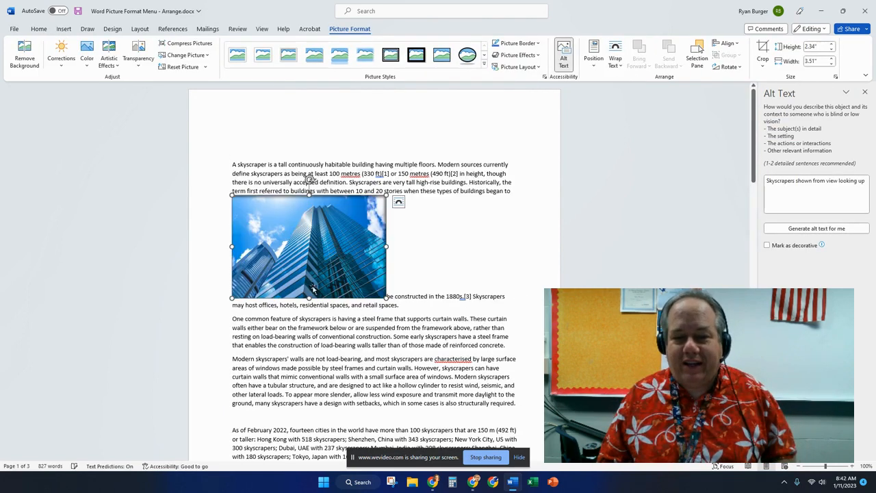
- Give the blue skyscraper picture a square-wrapped page position and place it beside the first two paragraphs, about 3.28" right of and 1.49" below the margins
{"action": "left_click", "coordinate": [594, 55]}
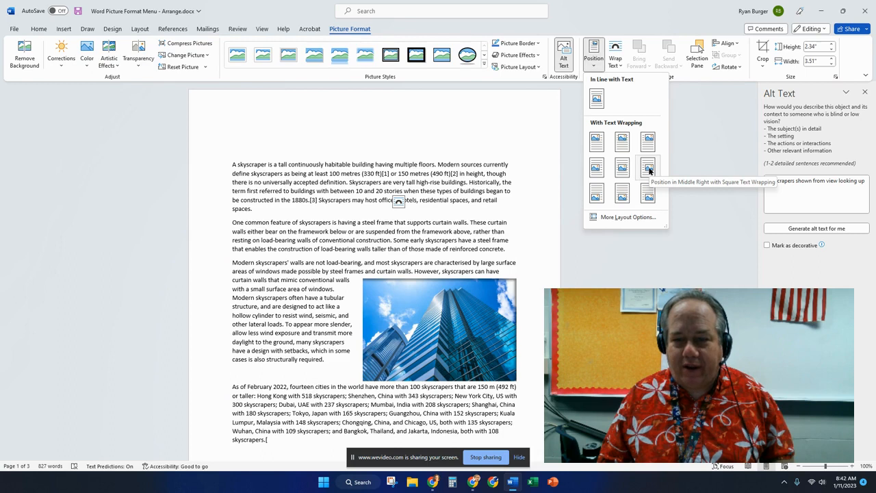
{"action": "left_click", "coordinate": [648, 141]}
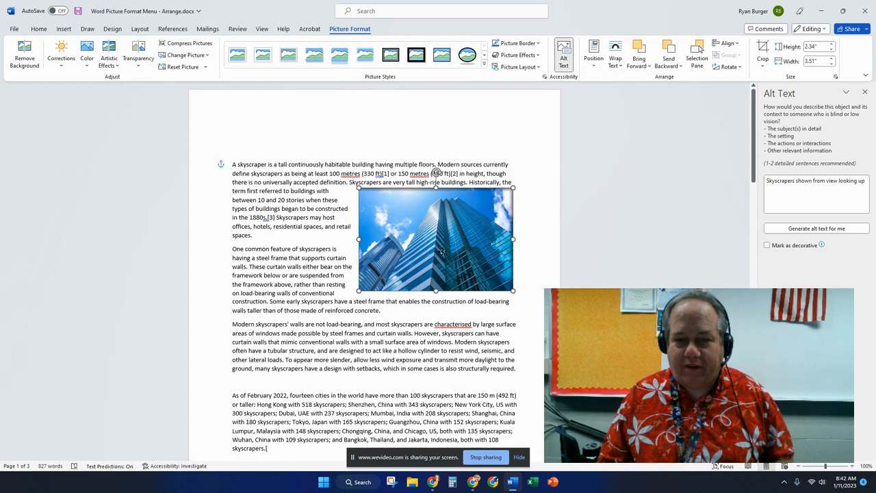
{"action": "left_click", "coordinate": [593, 57]}
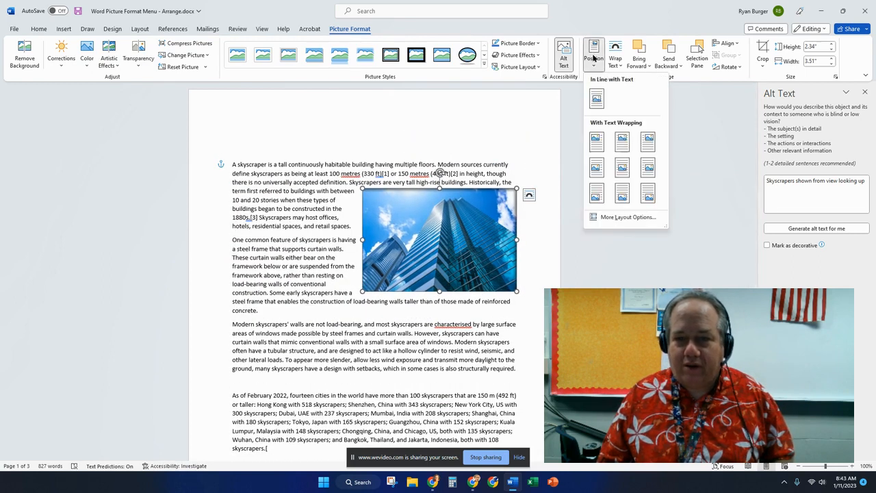
{"action": "left_click", "coordinate": [622, 192]}
{"action": "left_click_drag", "start_coordinate": [384, 303], "coordinate": [463, 215]}
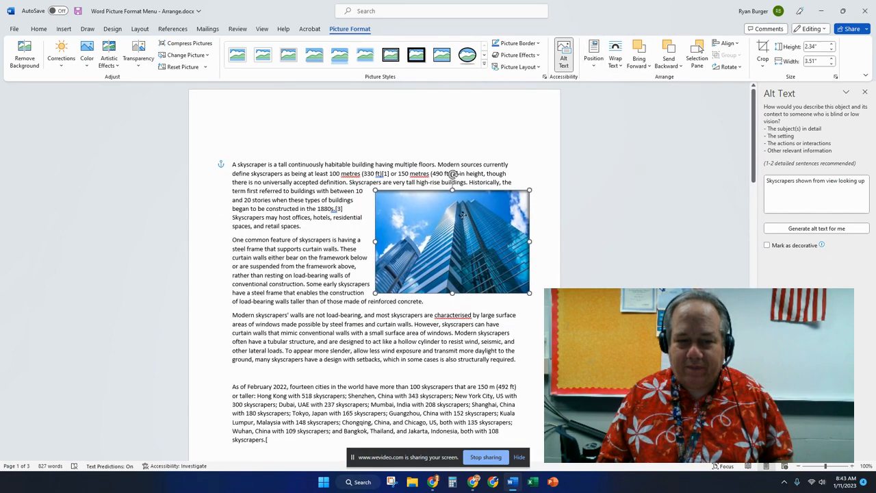
- Review the position, text wrapping and size options in the blue skyscraper picture's Layout dialog and leave without changes
{"action": "left_click", "coordinate": [593, 60]}
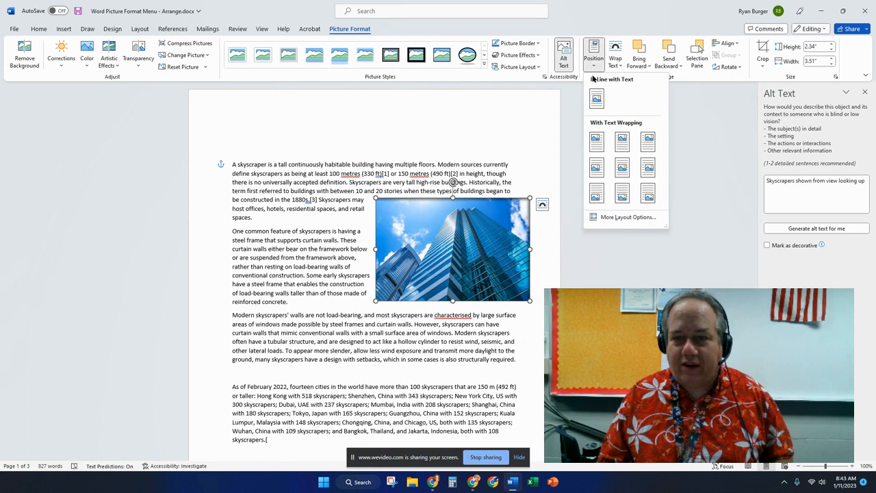
{"action": "left_click", "coordinate": [618, 217]}
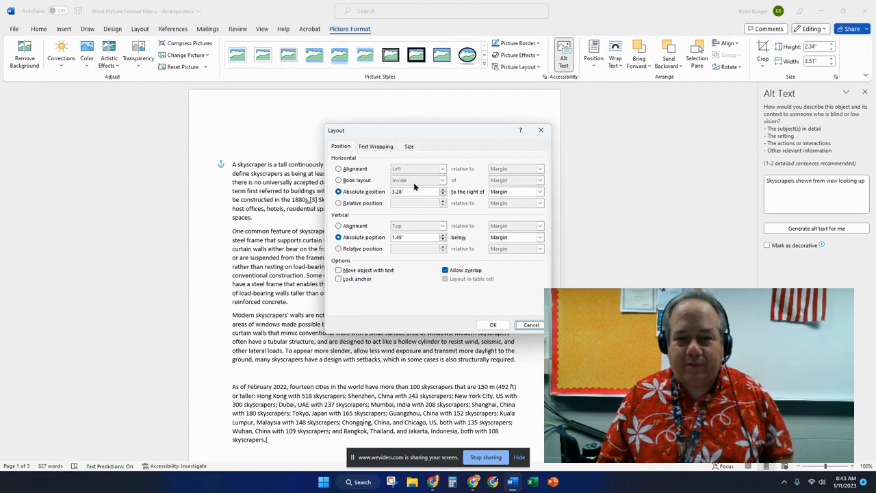
{"action": "left_click", "coordinate": [379, 148]}
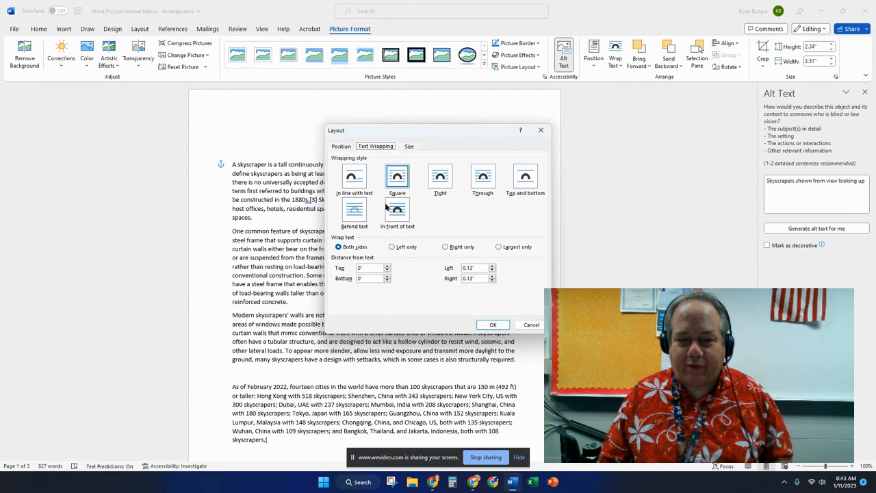
{"action": "left_click", "coordinate": [410, 147]}
{"action": "left_click", "coordinate": [530, 325]}
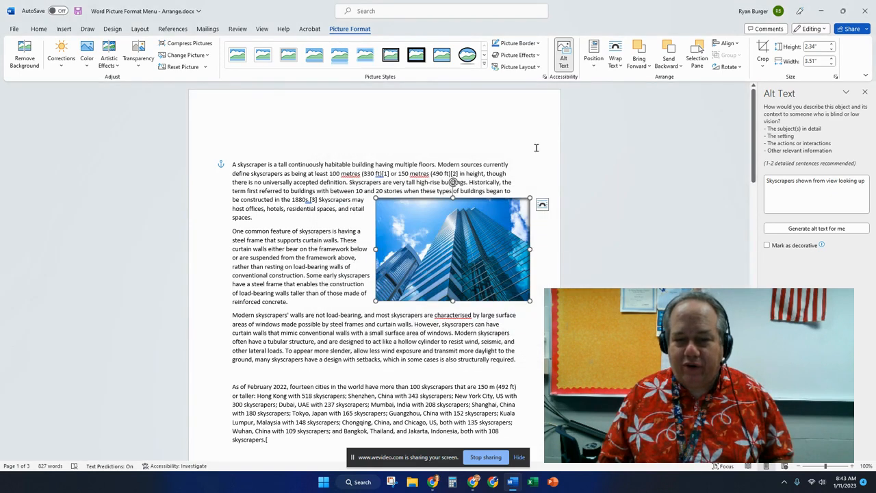
- Try Tight, Through, and Top and Bottom wrapping on the blue skyscraper picture, and return it to Square
{"action": "left_click", "coordinate": [617, 62]}
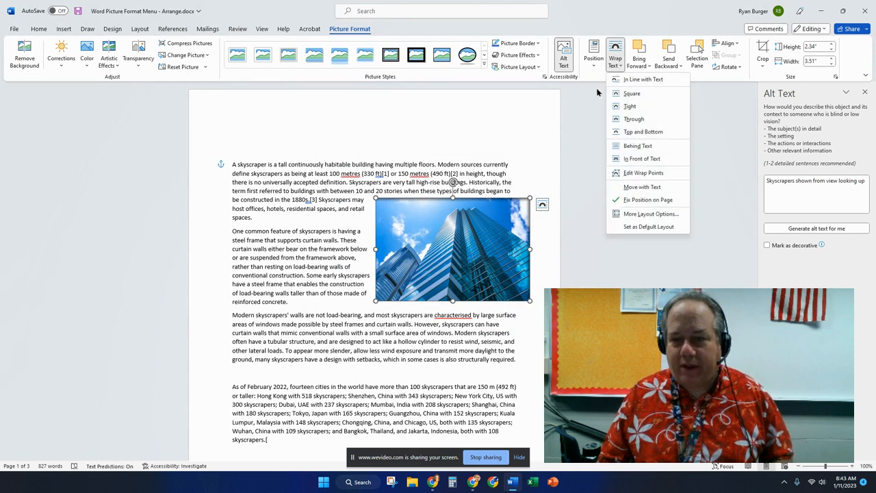
{"action": "left_click", "coordinate": [542, 207]}
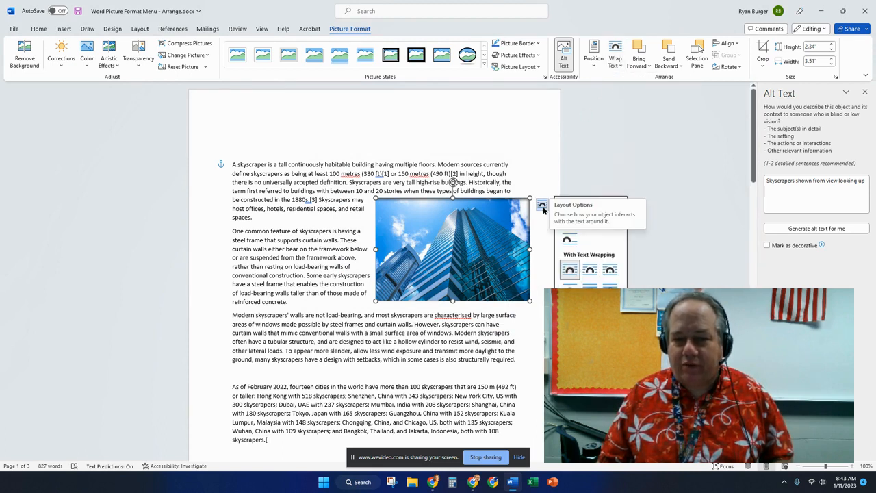
{"action": "left_click", "coordinate": [587, 272]}
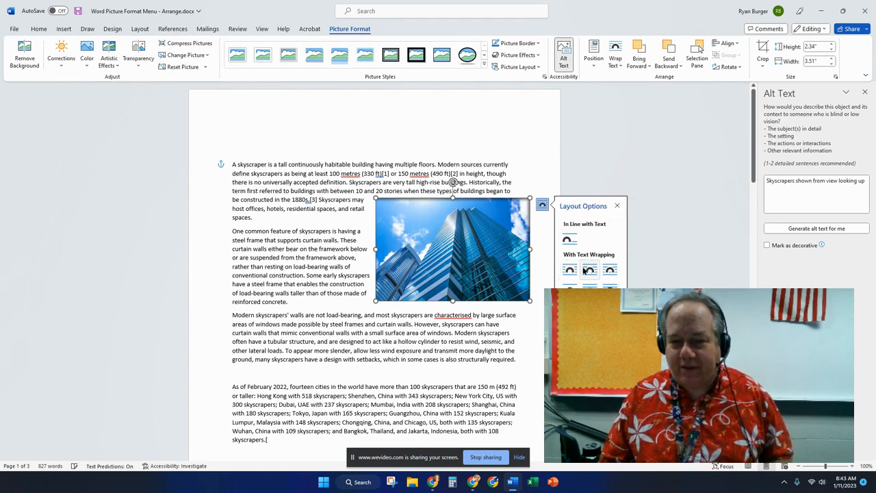
{"action": "left_click", "coordinate": [609, 271]}
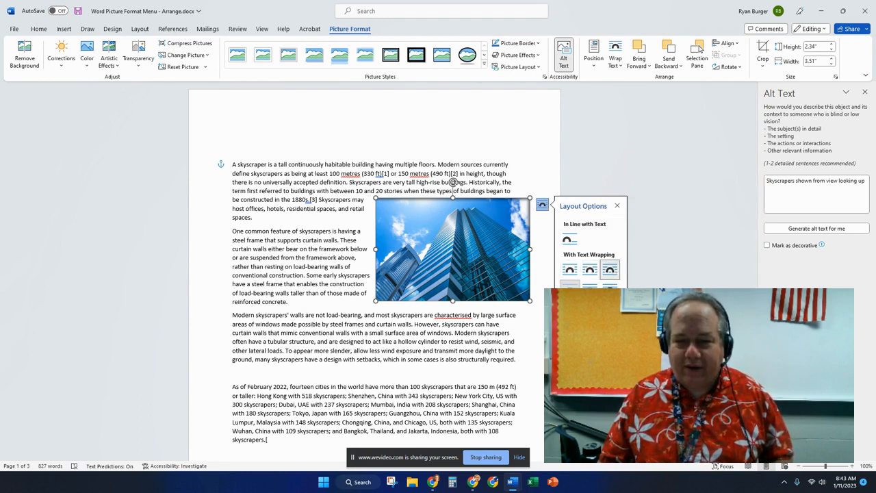
{"action": "left_click", "coordinate": [572, 283]}
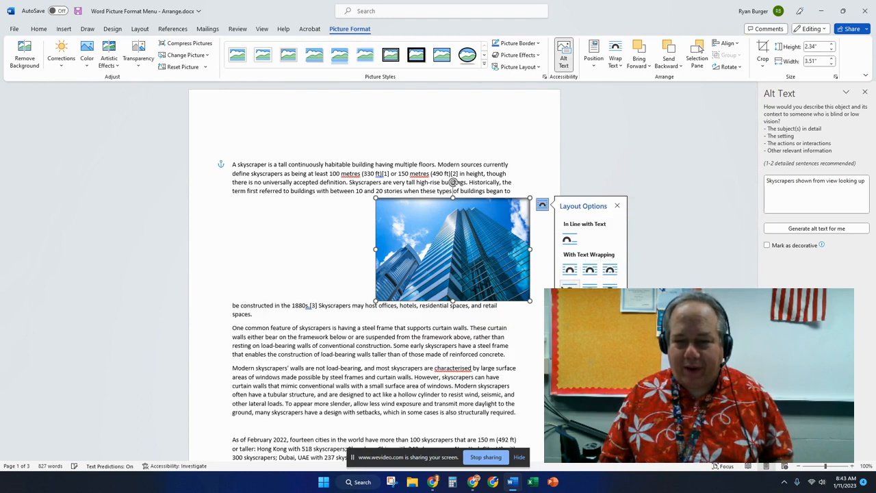
{"action": "left_click", "coordinate": [569, 272]}
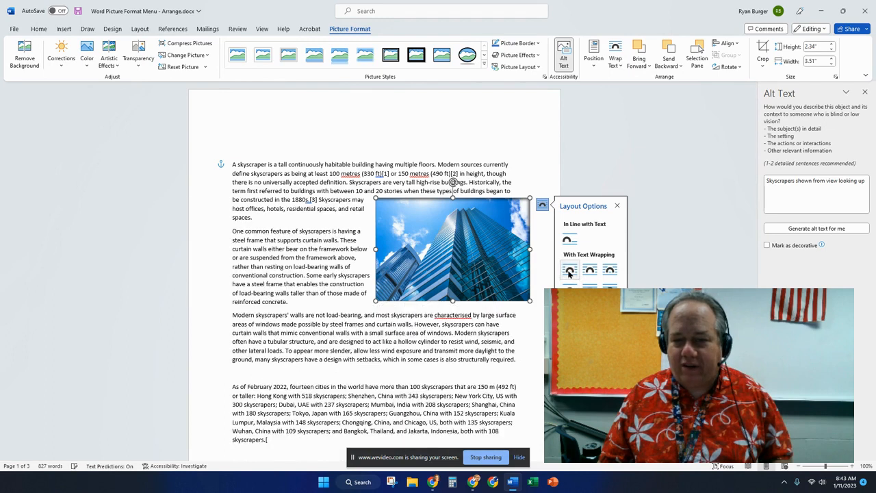
{"action": "left_click", "coordinate": [541, 206]}
{"action": "left_click", "coordinate": [541, 205]}
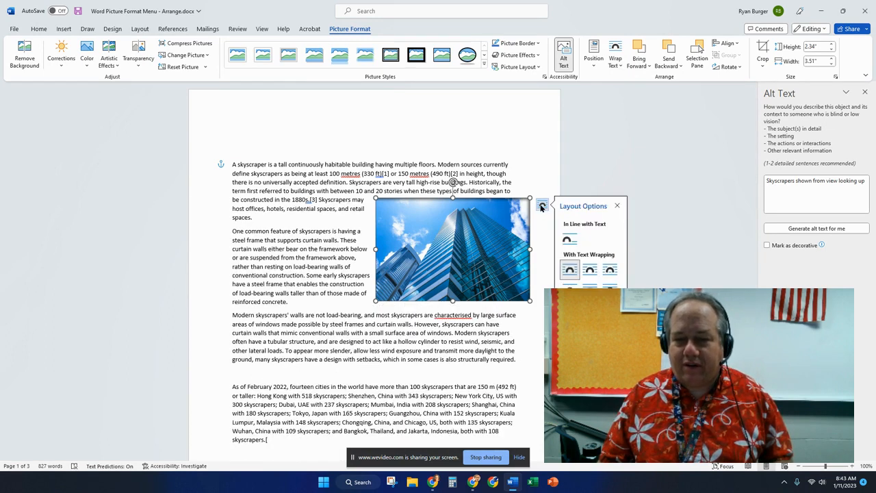
{"action": "left_click", "coordinate": [614, 60]}
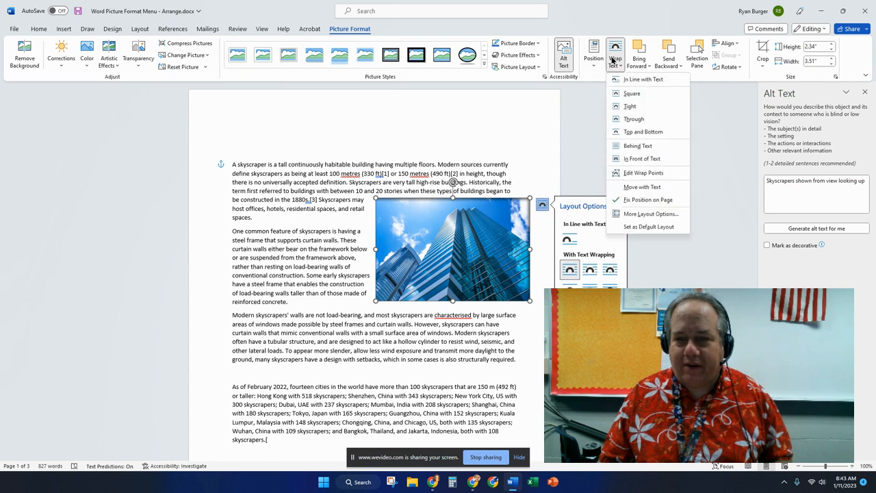
- Paste the cut brick skyscraper picture at the start of the paragraph beginning "One common feature of skyscrapers"
{"action": "left_click", "coordinate": [355, 199]}
{"action": "left_click", "coordinate": [233, 230]}
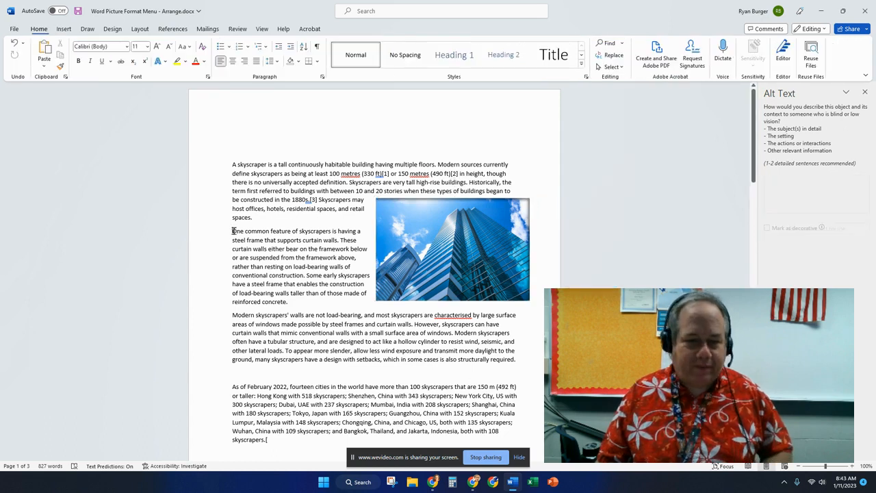
{"action": "key", "text": "ctrl+v"}
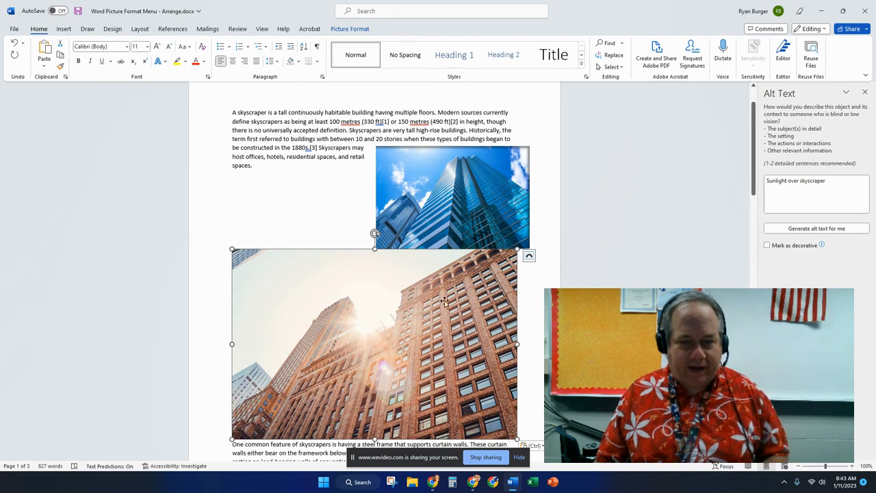
- Set the brick skyscraper picture's wrapping to In Front of Text and move it up to overlap the blue skyscraper picture
{"action": "left_click", "coordinate": [529, 255]}
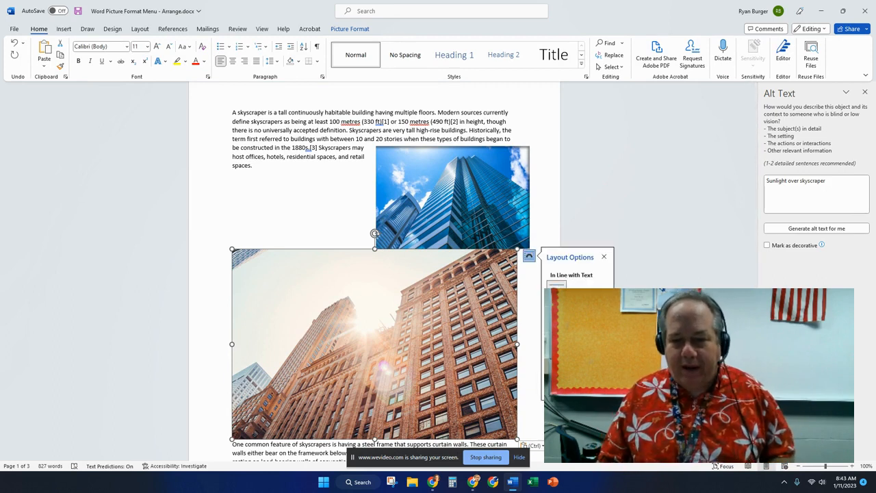
{"action": "left_click", "coordinate": [599, 346]}
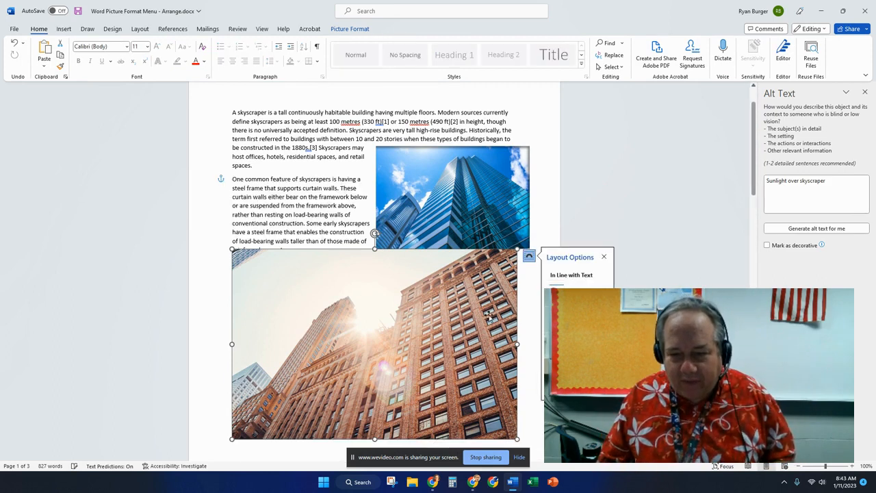
{"action": "left_click_drag", "start_coordinate": [393, 301], "coordinate": [381, 217]}
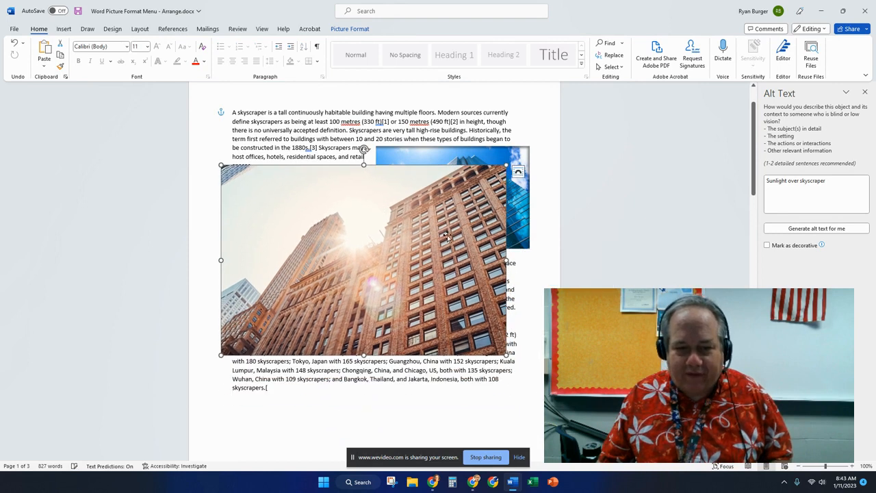
- Set the brick skyscraper picture's wrapping to Square and shrink it to about 2.71" high by 4.06" wide
{"action": "left_click", "coordinate": [518, 172]}
{"action": "left_click", "coordinate": [565, 257]}
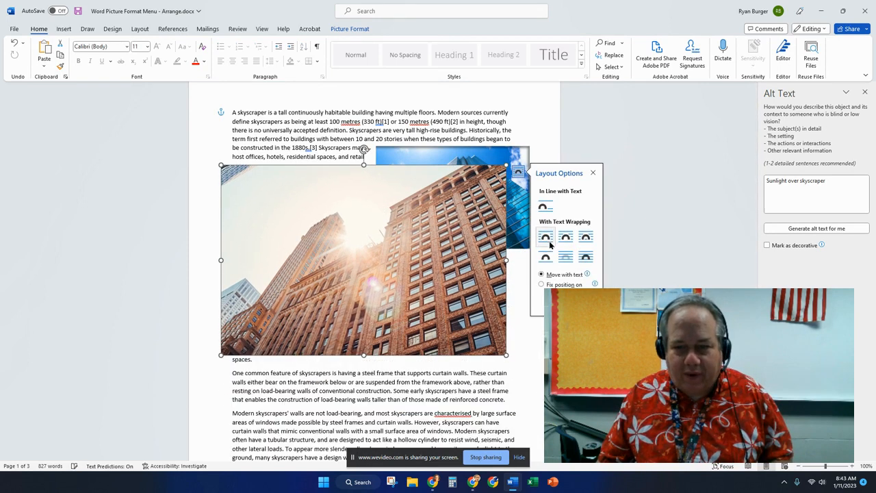
{"action": "left_click_drag", "start_coordinate": [506, 355], "coordinate": [398, 283]}
- Try Bring Forward and Send Backward on the blue skyscraper picture, ending with it behind the brick picture
{"action": "left_click", "coordinate": [430, 207]}
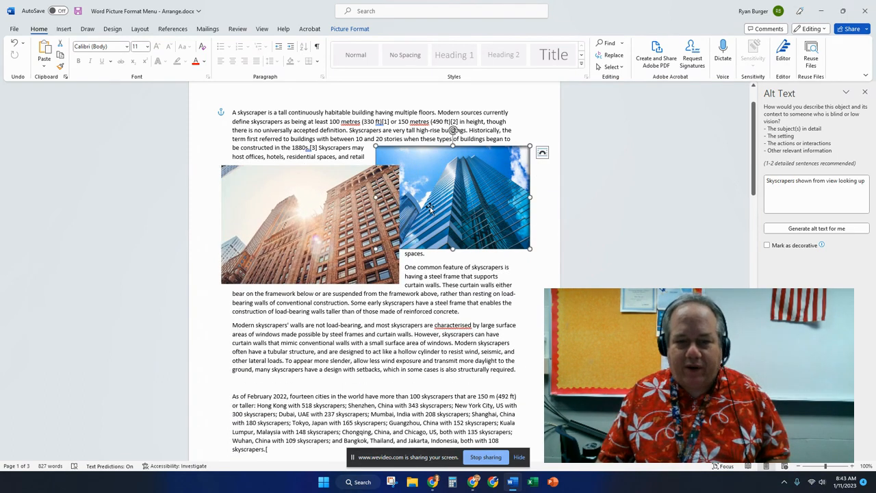
{"action": "double_click", "coordinate": [430, 207]}
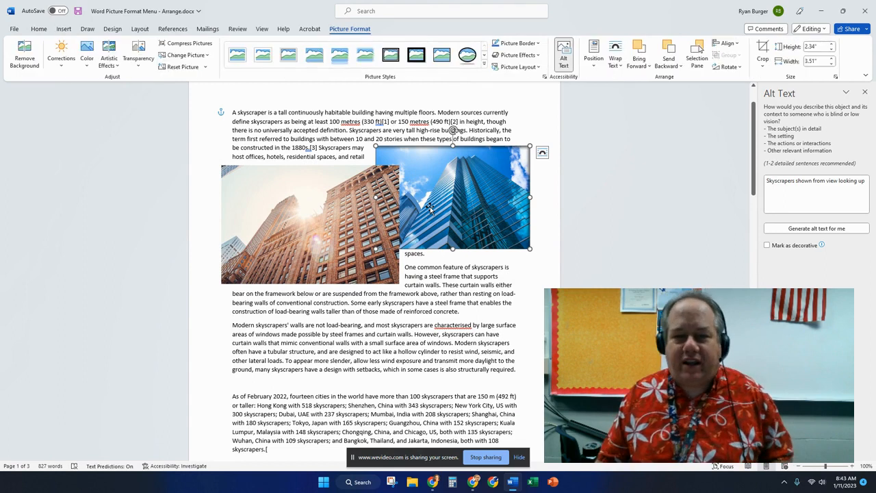
{"action": "left_click", "coordinate": [635, 58]}
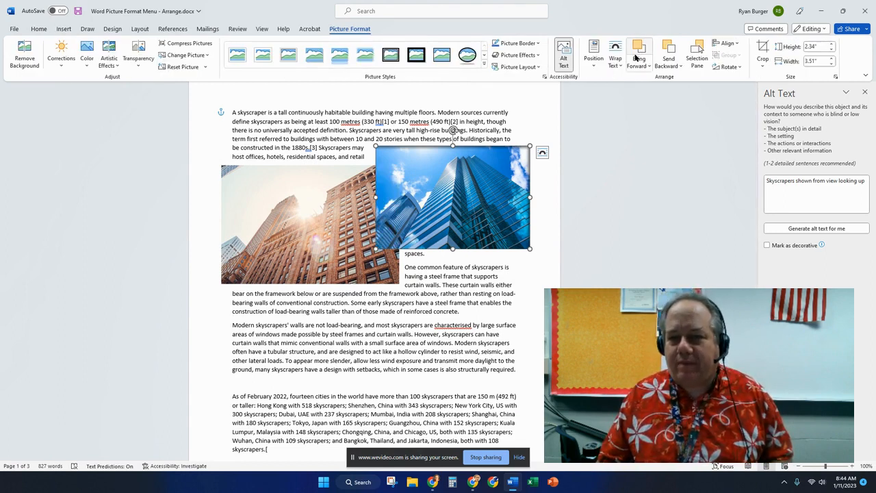
{"action": "left_click", "coordinate": [667, 58]}
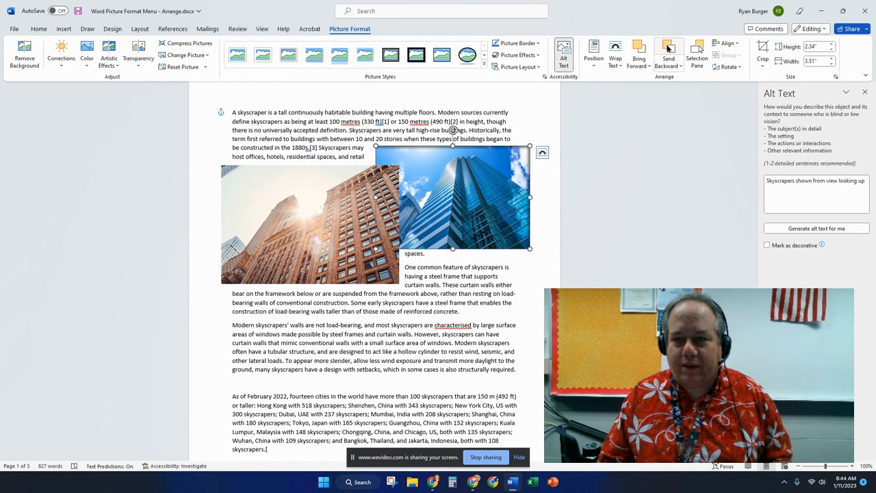
{"action": "left_click", "coordinate": [635, 56]}
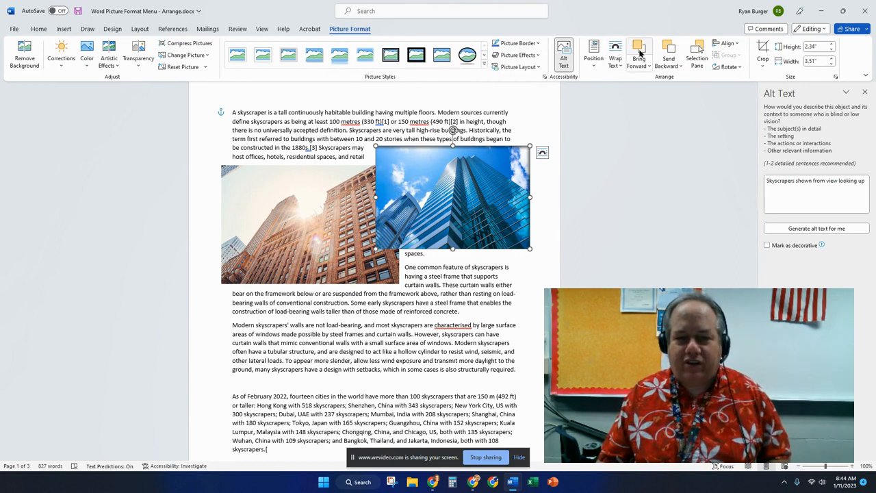
{"action": "left_click", "coordinate": [669, 55]}
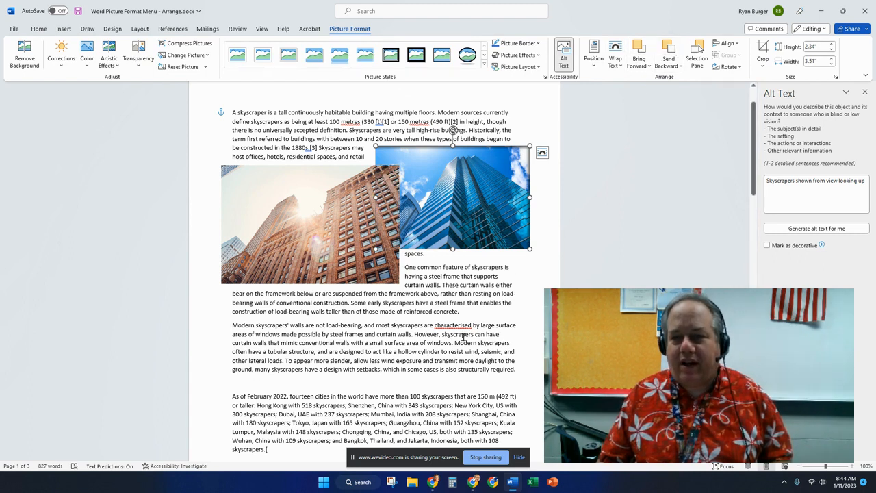
- Show the list of the document's pictures for selection and select both the brick and blue skyscraper pictures
{"action": "left_click", "coordinate": [698, 57]}
{"action": "left_click", "coordinate": [364, 215]}
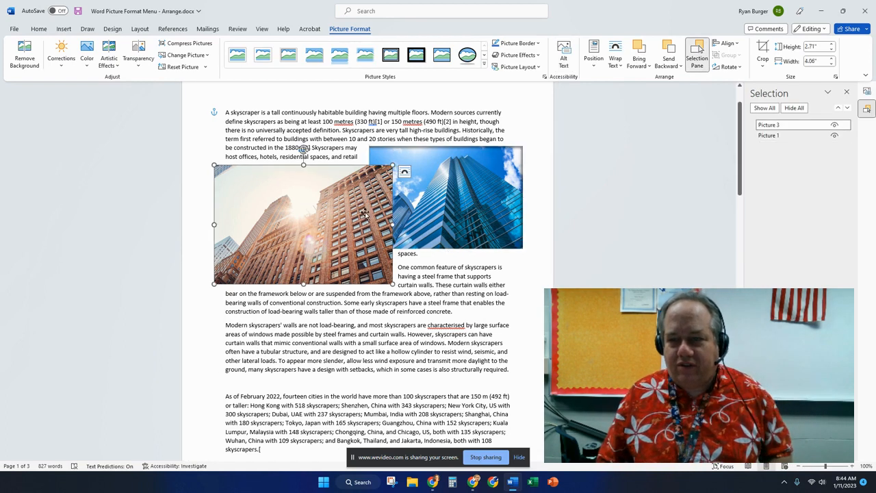
{"action": "left_click", "coordinate": [414, 203], "text": "shift"}
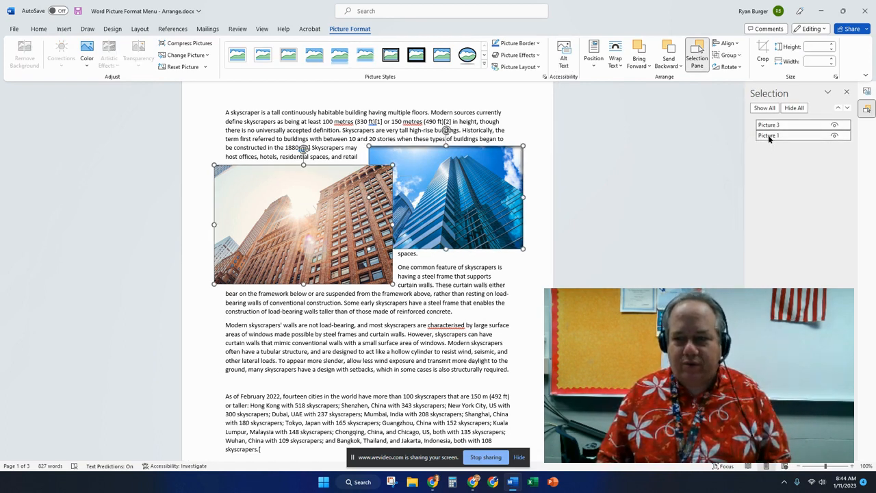
{"action": "left_click", "coordinate": [788, 135]}
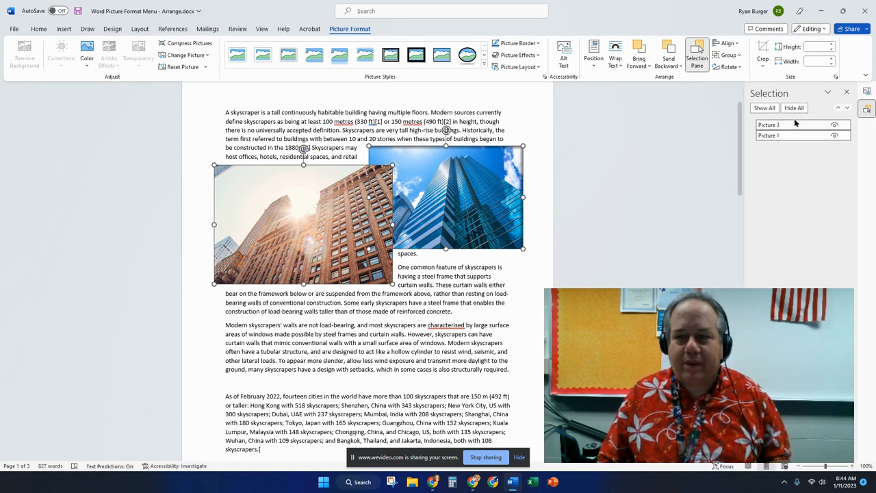
- Select only the blue skyscraper picture and bring it forward, in front of the brick picture
{"action": "left_click", "coordinate": [636, 44]}
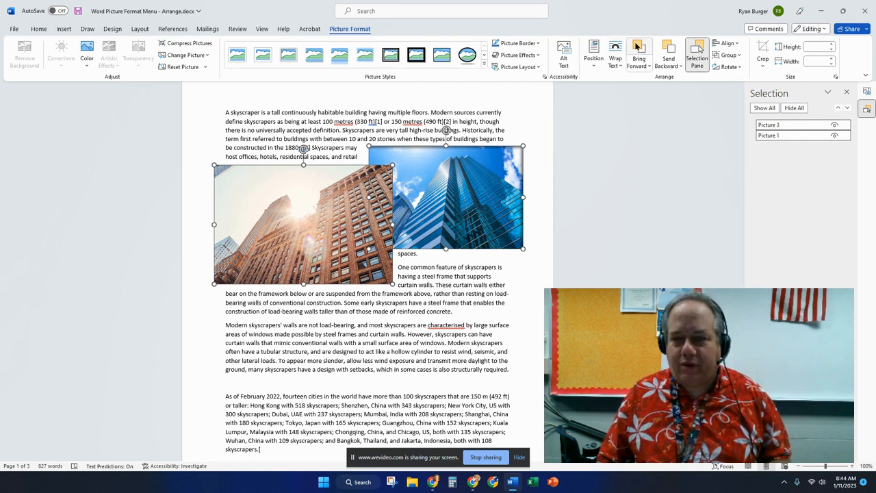
{"action": "left_click", "coordinate": [644, 65]}
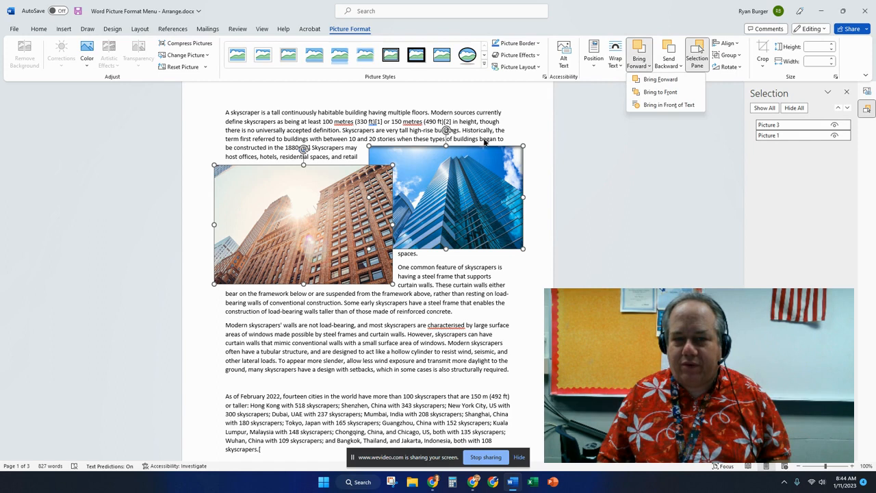
{"action": "left_click", "coordinate": [433, 175]}
{"action": "left_click", "coordinate": [684, 228]}
{"action": "left_click", "coordinate": [495, 215]}
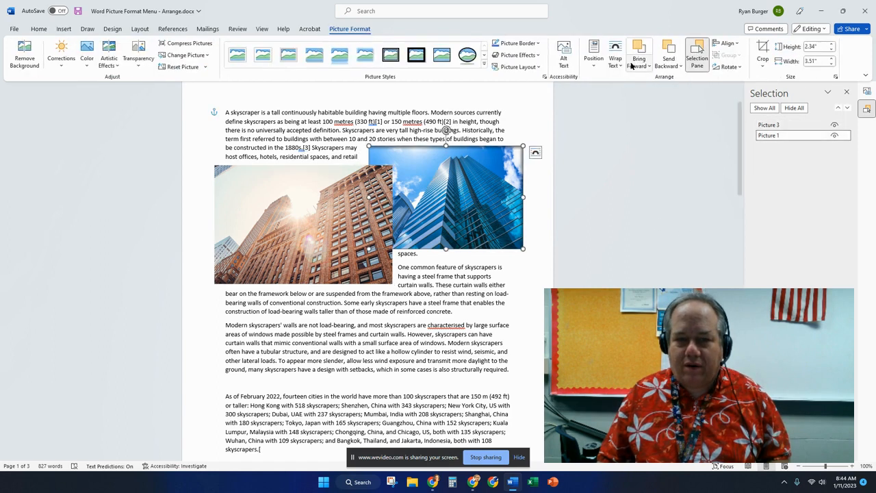
{"action": "left_click", "coordinate": [639, 48]}
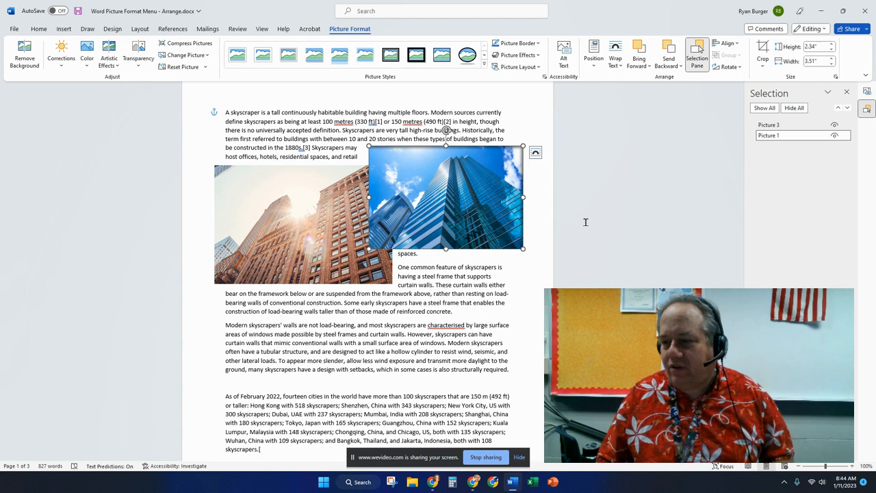
- Select both skyscraper pictures and align them with each other by their tops, then by their bottoms
{"action": "left_click", "coordinate": [726, 44]}
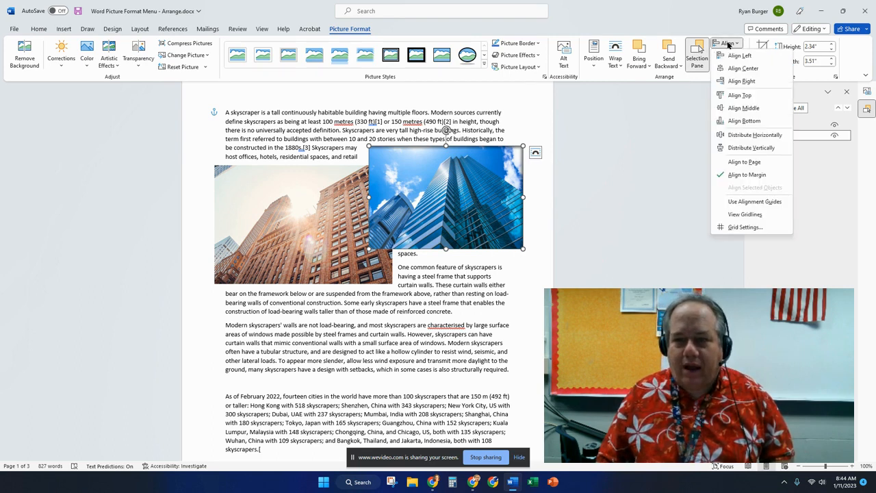
{"action": "left_click", "coordinate": [404, 214]}
{"action": "left_click", "coordinate": [314, 223], "text": "shift"}
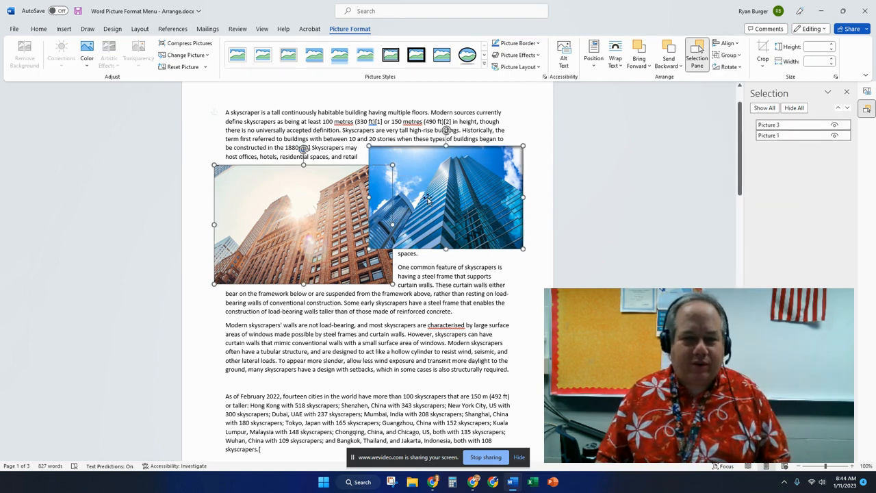
{"action": "left_click", "coordinate": [726, 44]}
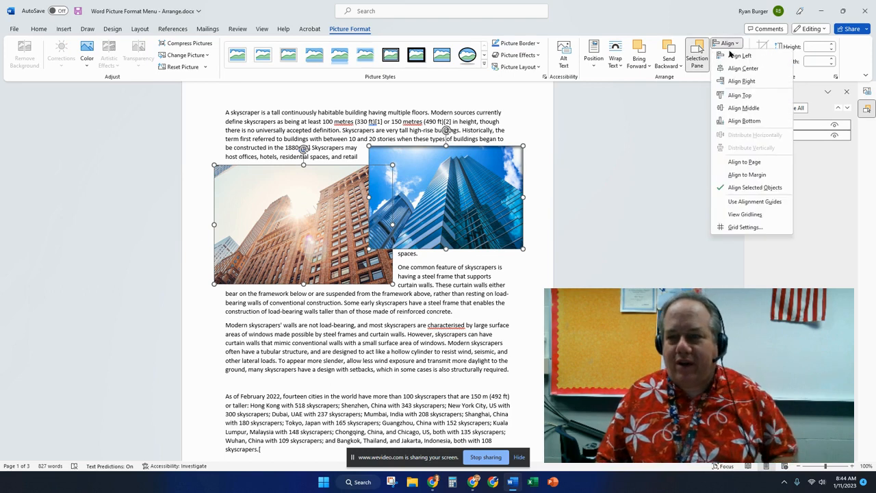
{"action": "left_click", "coordinate": [734, 98]}
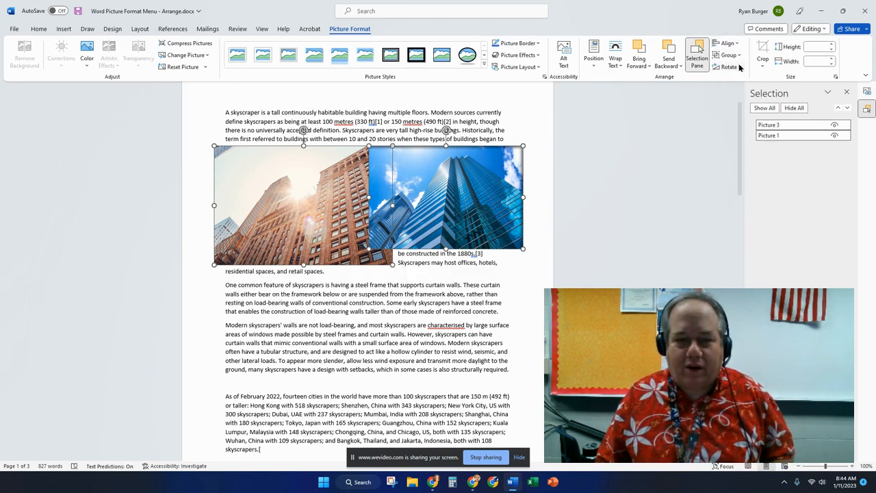
{"action": "left_click", "coordinate": [726, 44]}
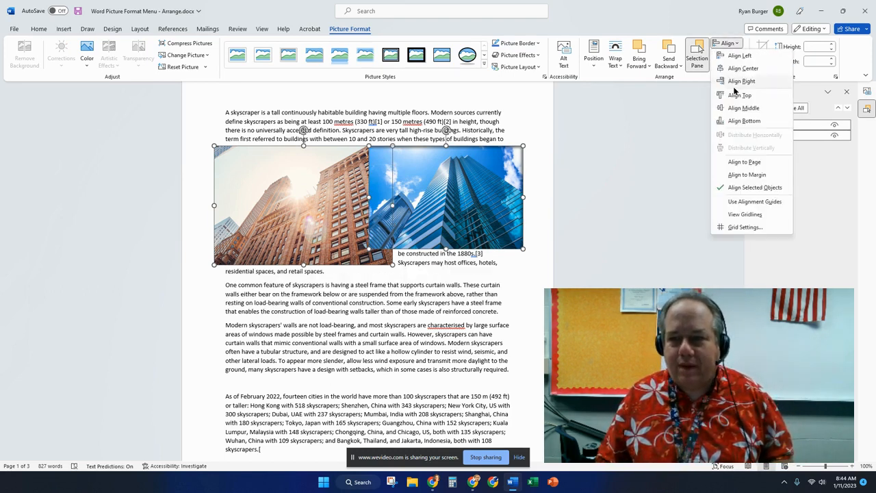
{"action": "left_click", "coordinate": [737, 121]}
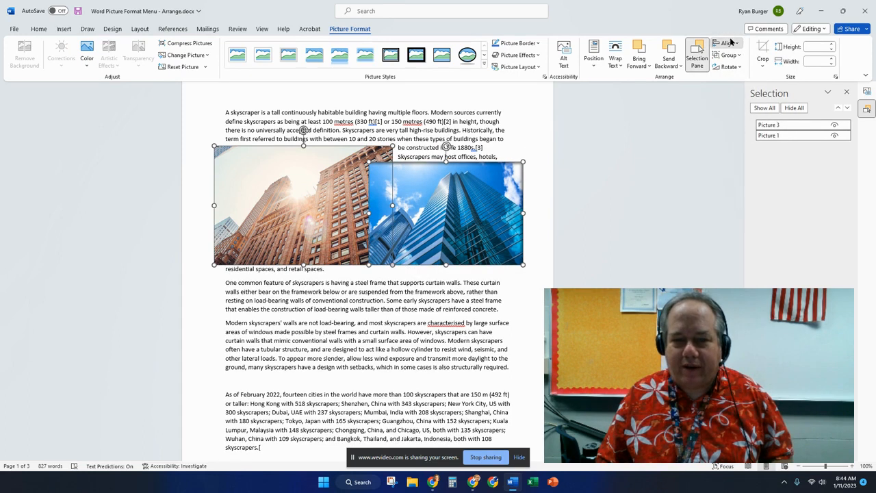
- Align the two selected skyscraper pictures by their centers, then by their right edges
{"action": "left_click", "coordinate": [727, 43]}
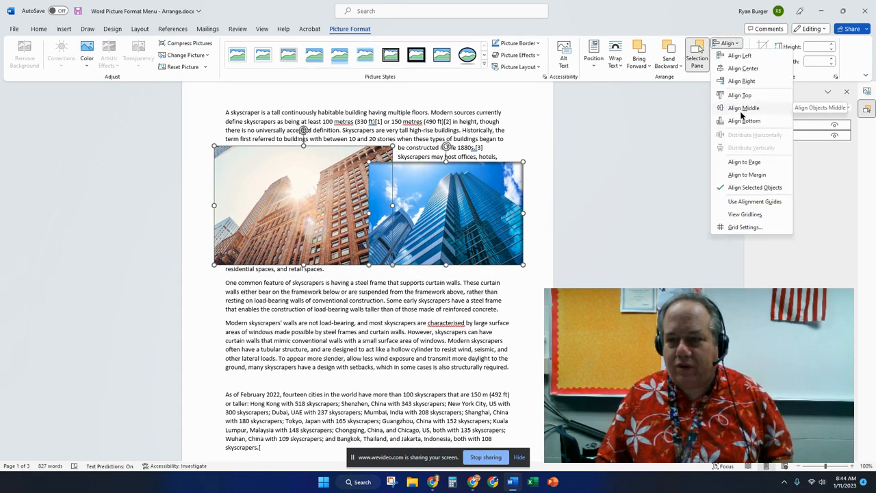
{"action": "left_click", "coordinate": [742, 68]}
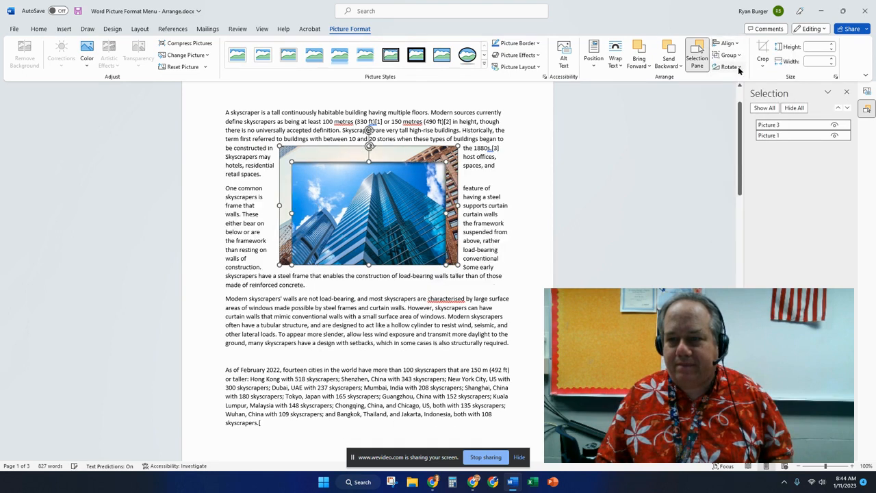
{"action": "left_click", "coordinate": [732, 45]}
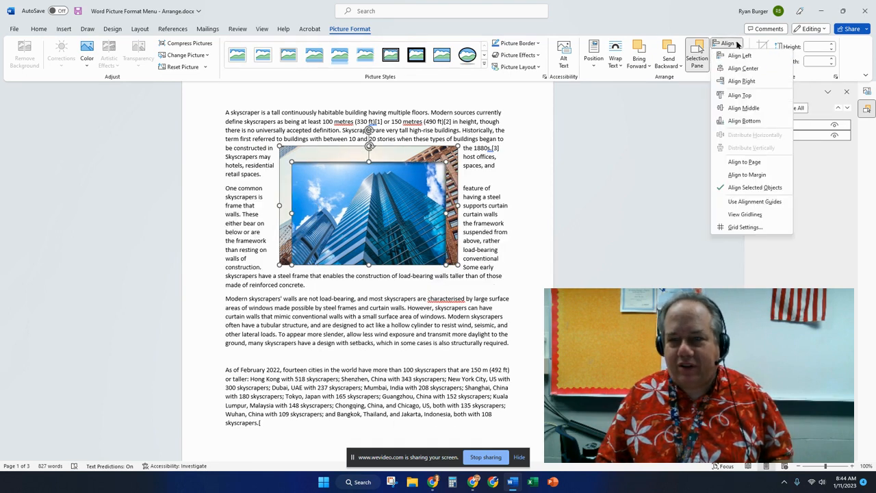
{"action": "left_click", "coordinate": [742, 81]}
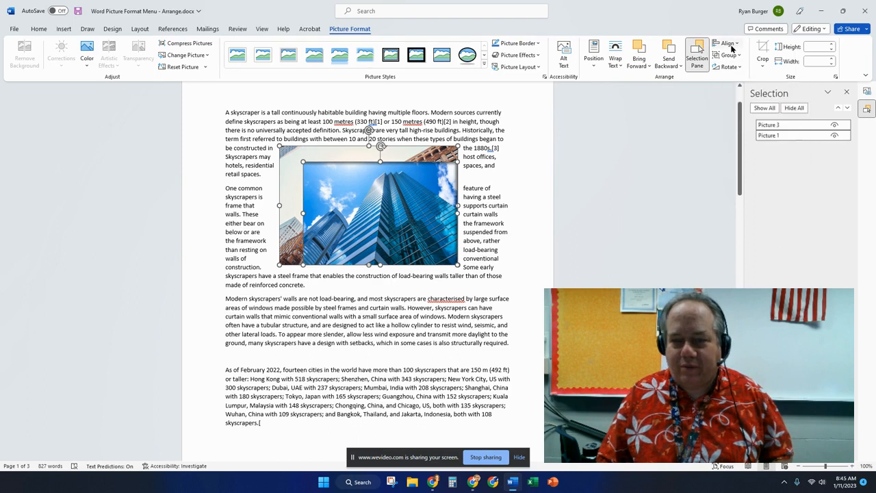
- Undo the picture alignments and the last Bring Forward on the blue skyscraper picture
{"action": "key", "text": "ctrl+z"}
{"action": "key", "text": "ctrl+z"}
{"action": "key", "text": "ctrl+z"}
{"action": "key", "text": "ctrl+z"}
{"action": "key", "text": "ctrl+z"}
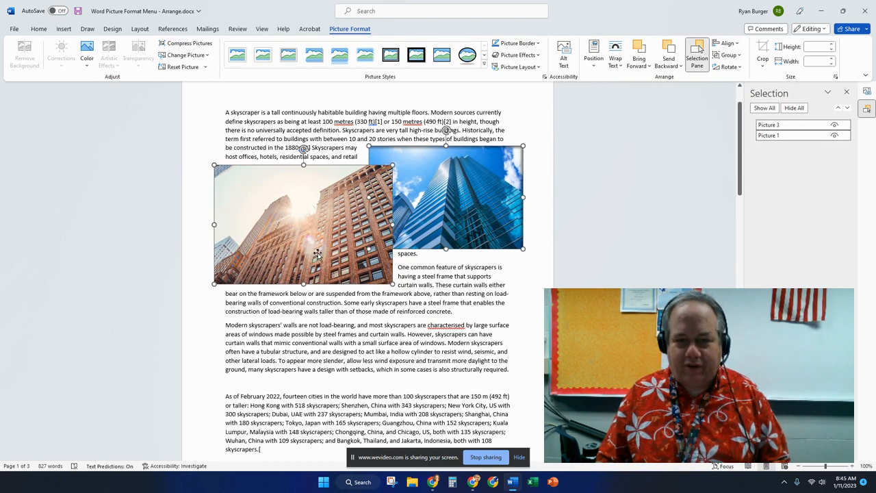
- Undo further and separate the pictures, placing the blue one beside the first two paragraphs and the brick one beside the third
{"action": "key", "text": "ctrl+z"}
{"action": "key", "text": "ctrl+z"}
{"action": "key", "text": "ctrl+z"}
{"action": "key", "text": "ctrl+z"}
{"action": "key", "text": "ctrl+z"}
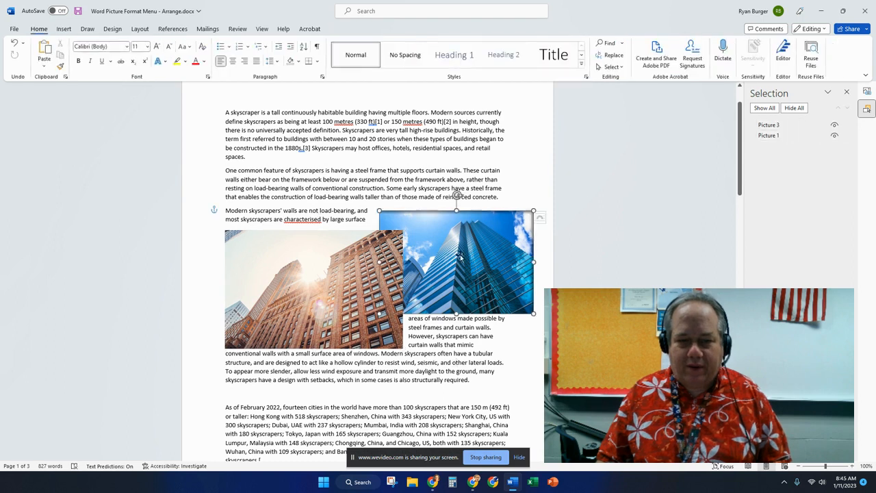
{"action": "key", "text": "ctrl+z"}
{"action": "key", "text": "ctrl+z"}
{"action": "key", "text": "ctrl+z"}
{"action": "key", "text": "ctrl+z"}
{"action": "key", "text": "ctrl+z"}
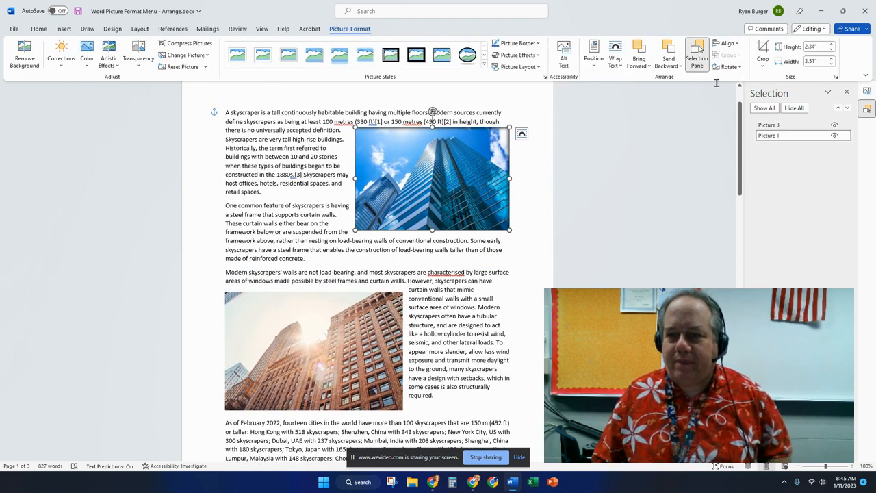
- Rotate the blue skyscraper picture right 90°, then flip it vertically and horizontally
{"action": "left_click", "coordinate": [736, 68]}
{"action": "left_click", "coordinate": [739, 78]}
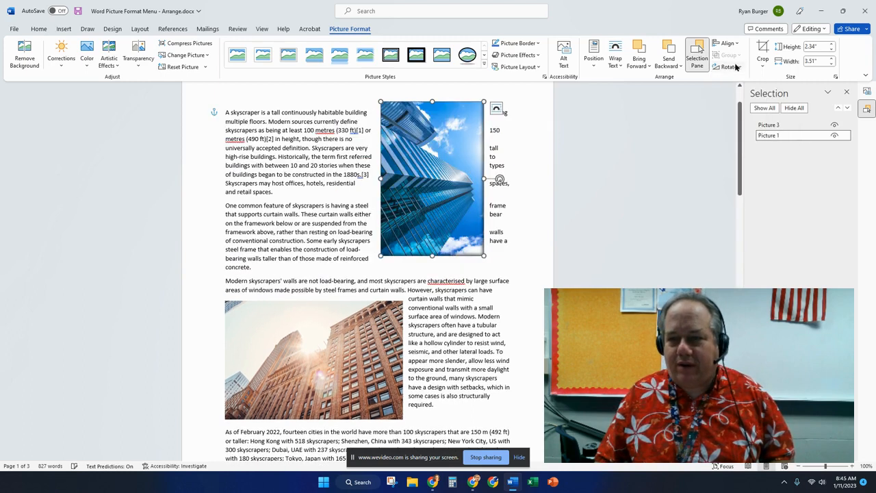
{"action": "left_click", "coordinate": [735, 67]}
{"action": "left_click", "coordinate": [730, 103]}
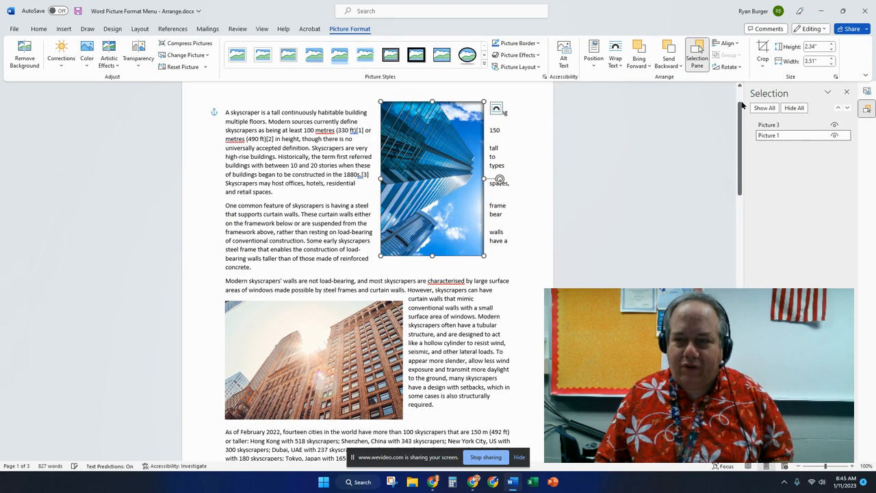
{"action": "left_click", "coordinate": [737, 69]}
{"action": "left_click", "coordinate": [741, 118]}
- Review the rotation, text wrapping and position settings in the blue skyscraper picture's Layout dialog and leave without changes
{"action": "left_click", "coordinate": [732, 67]}
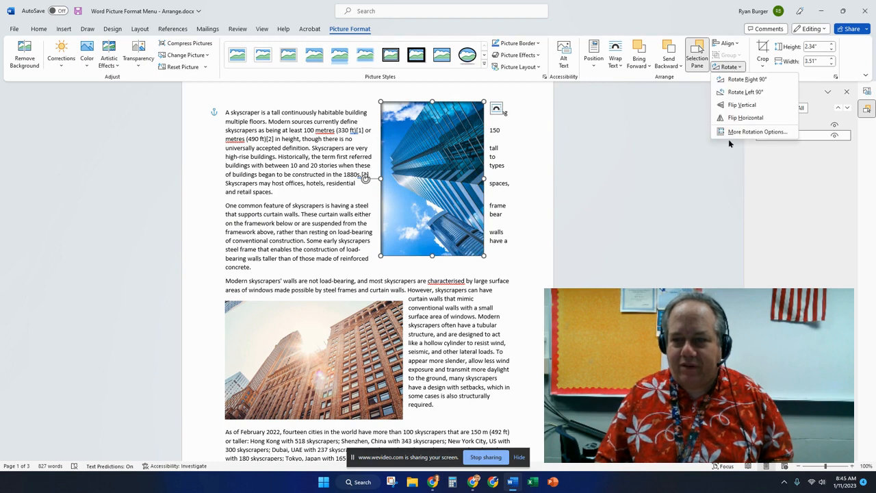
{"action": "left_click", "coordinate": [752, 132]}
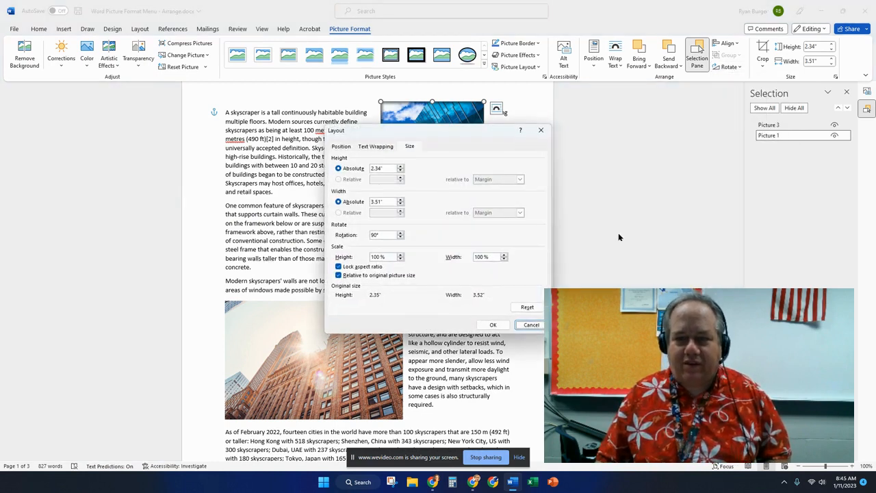
{"action": "left_click", "coordinate": [373, 147]}
{"action": "left_click", "coordinate": [343, 147]}
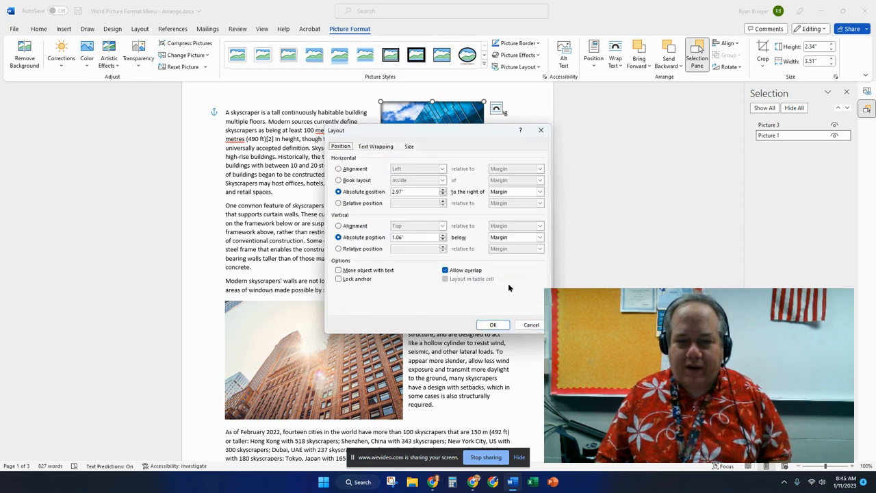
{"action": "left_click", "coordinate": [532, 324]}
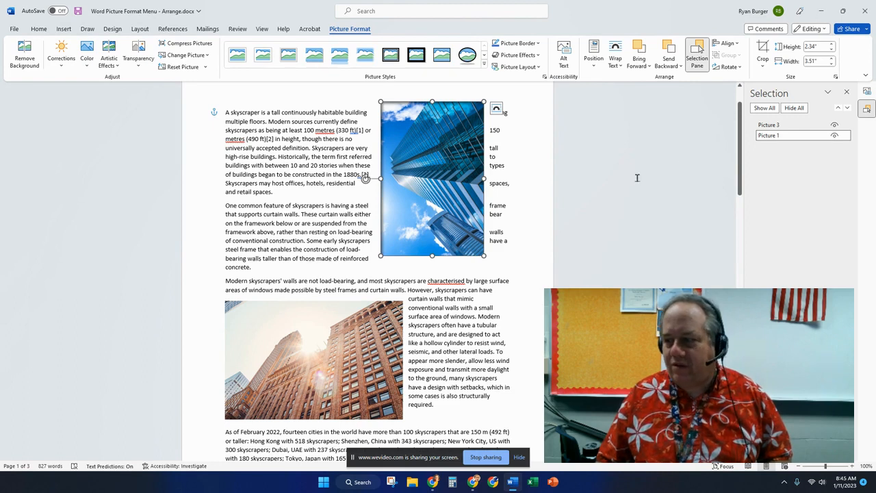
- Undo the blue skyscraper picture's rotation and flips, and its last move away from the brick picture
{"action": "left_click", "coordinate": [272, 225]}
{"action": "left_click", "coordinate": [462, 171]}
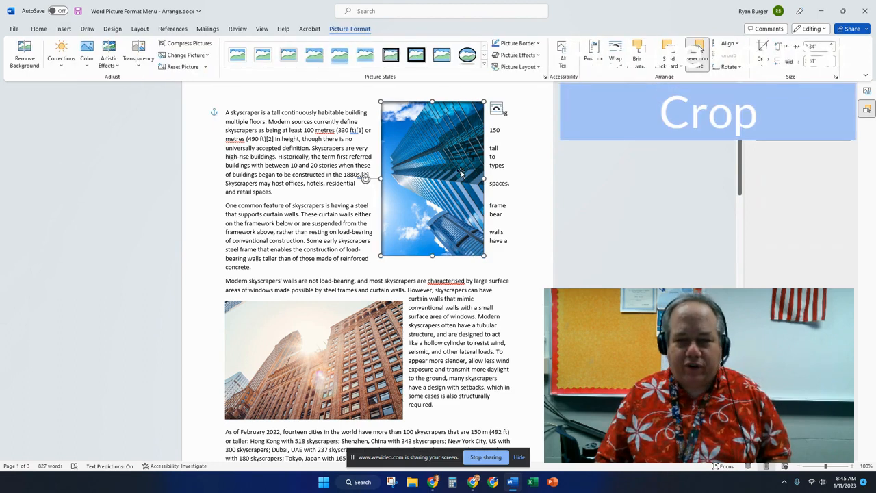
{"action": "key", "text": "ctrl+z"}
{"action": "key", "text": "ctrl+z"}
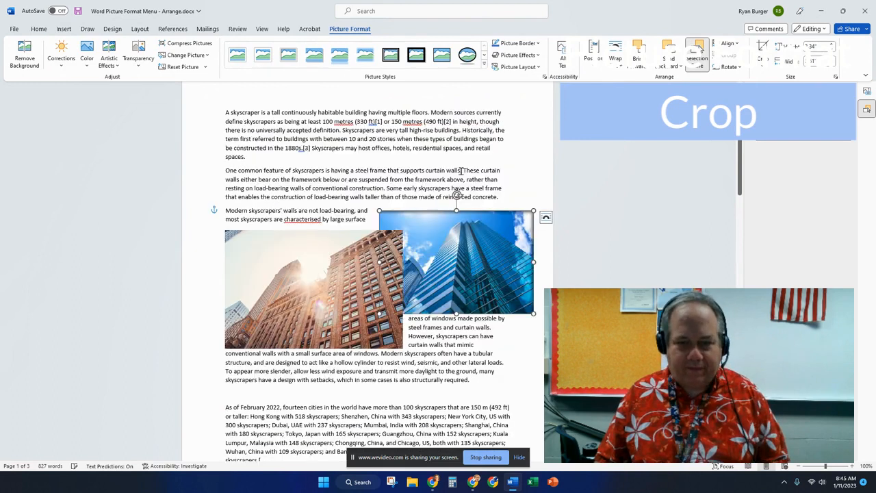
- Undo the blue skyscraper picture's last move, then crop its left side, leaving it about 2.53" wide
{"action": "key", "text": "ctrl+z"}
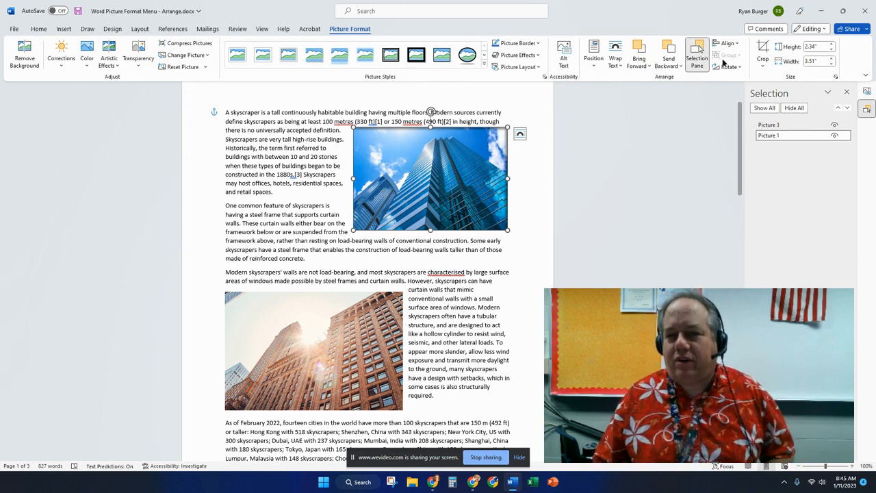
{"action": "left_click", "coordinate": [762, 52]}
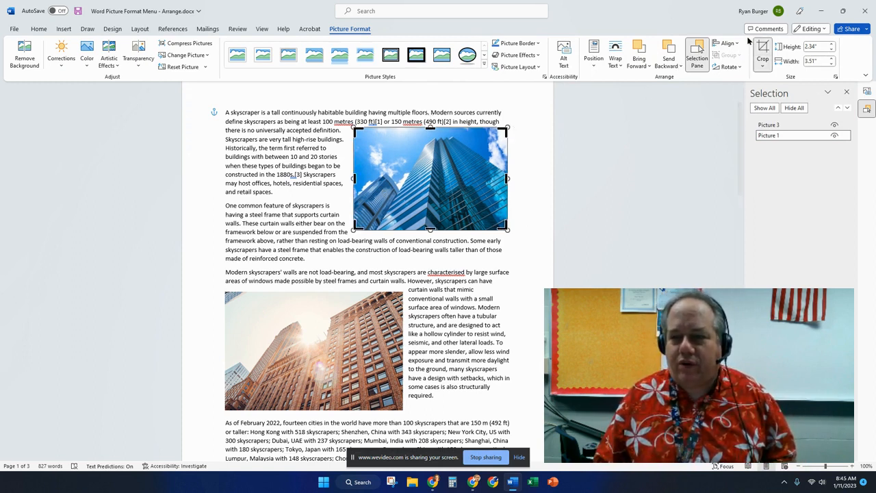
{"action": "left_click", "coordinate": [608, 250]}
{"action": "left_click", "coordinate": [436, 179]}
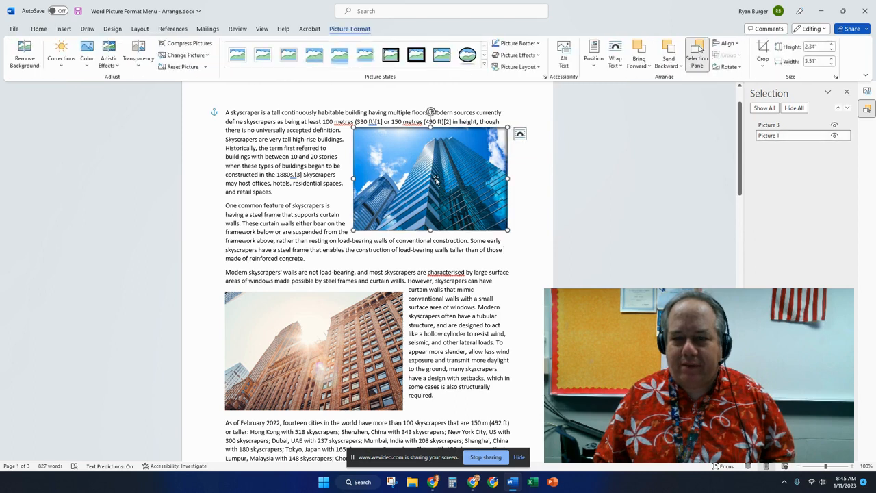
{"action": "left_click", "coordinate": [760, 52]}
{"action": "left_click_drag", "start_coordinate": [353, 178], "coordinate": [397, 177]}
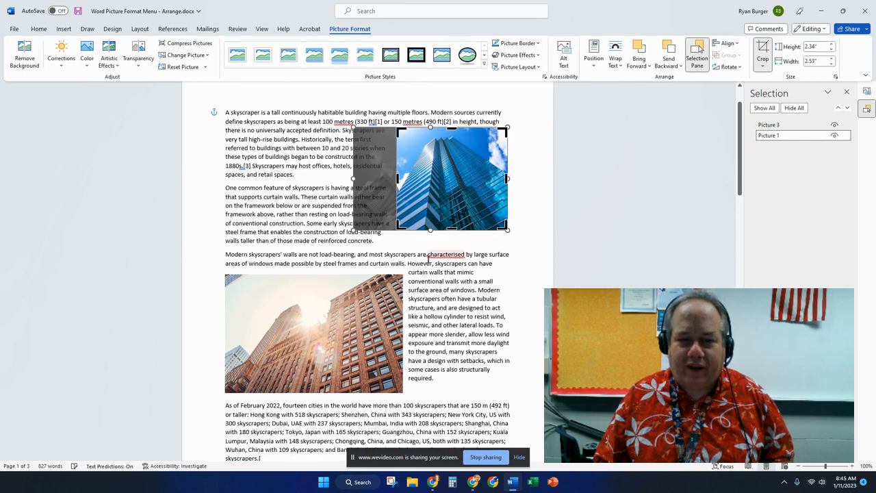
- Crop the bottom of the brick skyscraper picture, leaving it about 1.75" high
{"action": "left_click", "coordinate": [327, 329]}
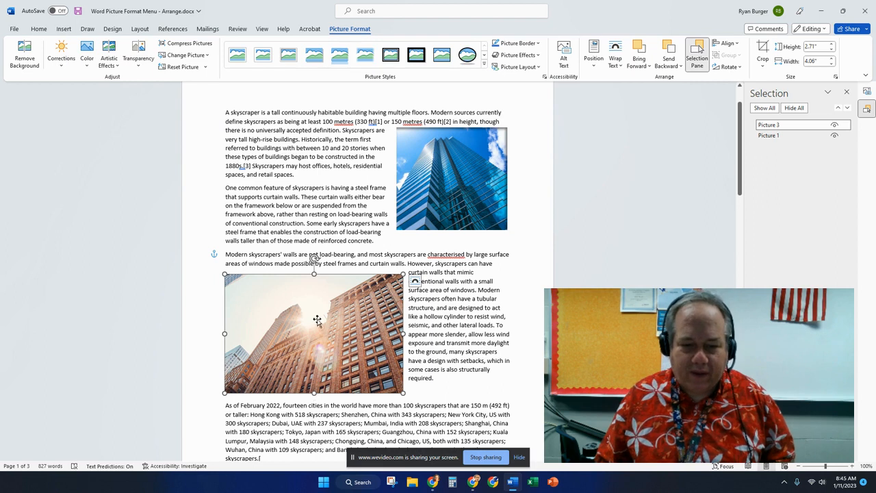
{"action": "left_click", "coordinate": [764, 49]}
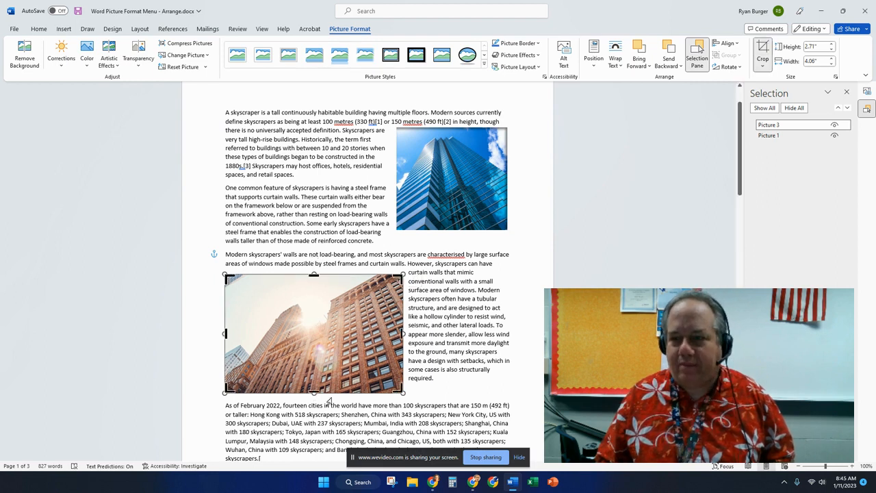
{"action": "left_click_drag", "start_coordinate": [314, 392], "coordinate": [314, 350]}
{"action": "left_click", "coordinate": [469, 309]}
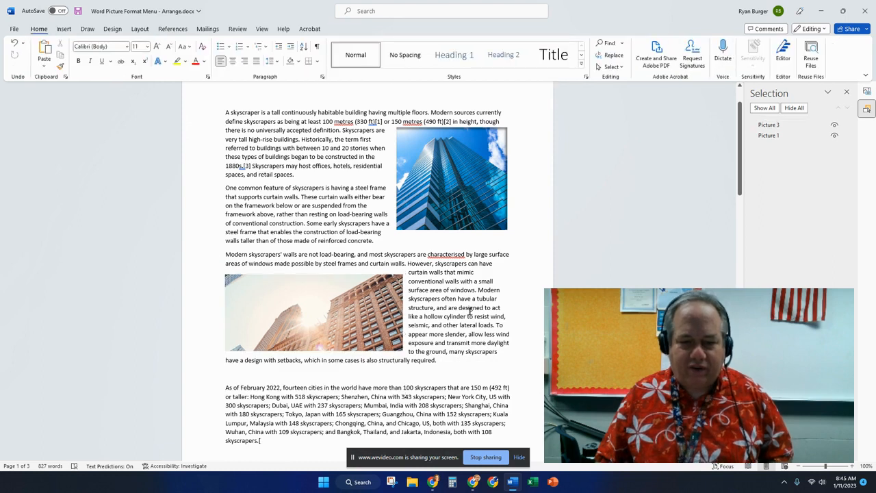
- Review the size and text wrapping settings in the brick skyscraper picture's Layout dialog and leave without changes
{"action": "left_click", "coordinate": [335, 322]}
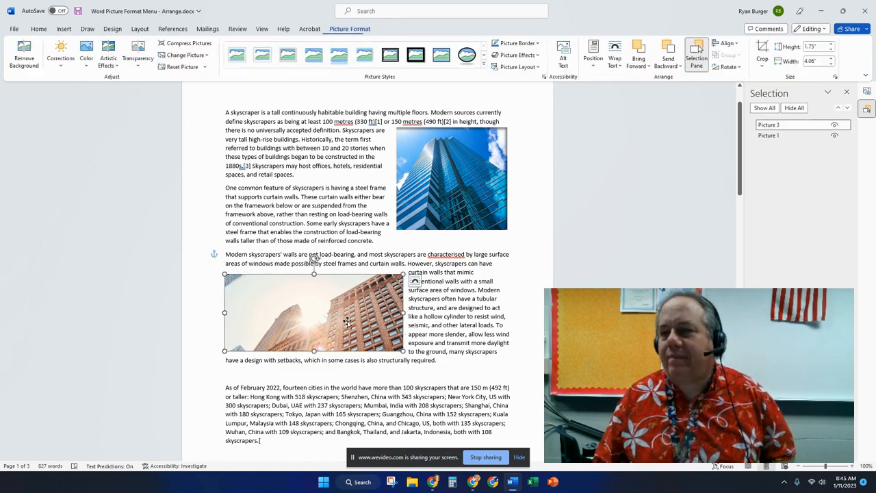
{"action": "left_click", "coordinate": [835, 77]}
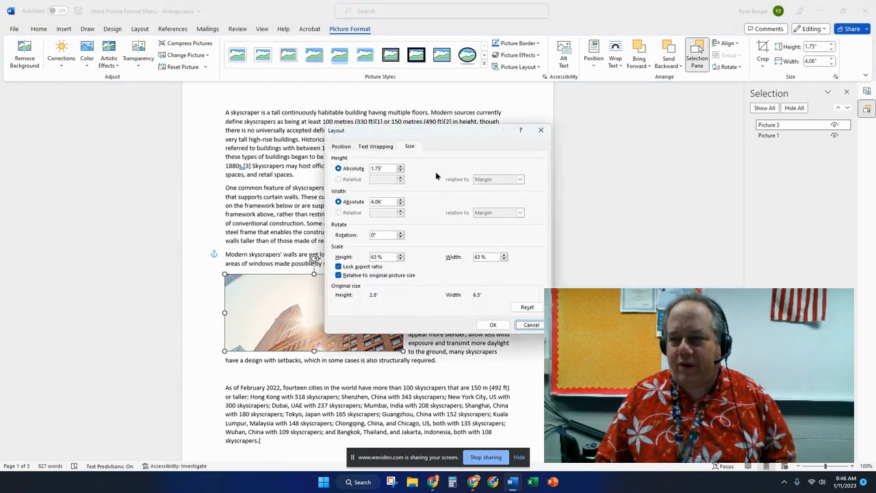
{"action": "left_click", "coordinate": [374, 146]}
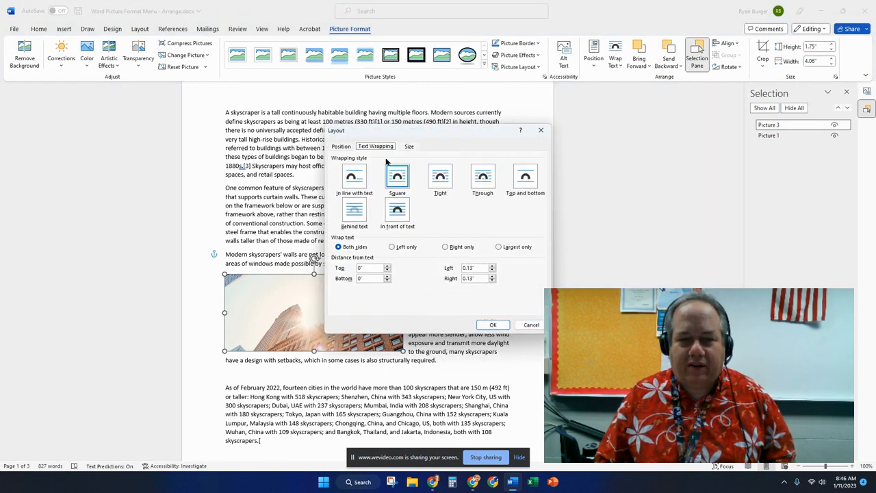
{"action": "left_click", "coordinate": [531, 324]}
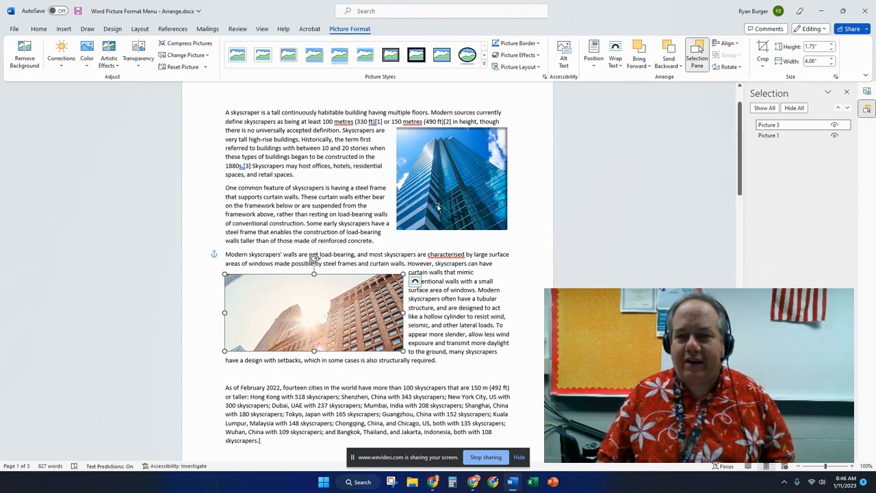
- Group the blue and brick skyscraper pictures and move the group slightly down and to the left
{"action": "left_click", "coordinate": [445, 178]}
{"action": "left_click", "coordinate": [348, 306], "text": "ctrl"}
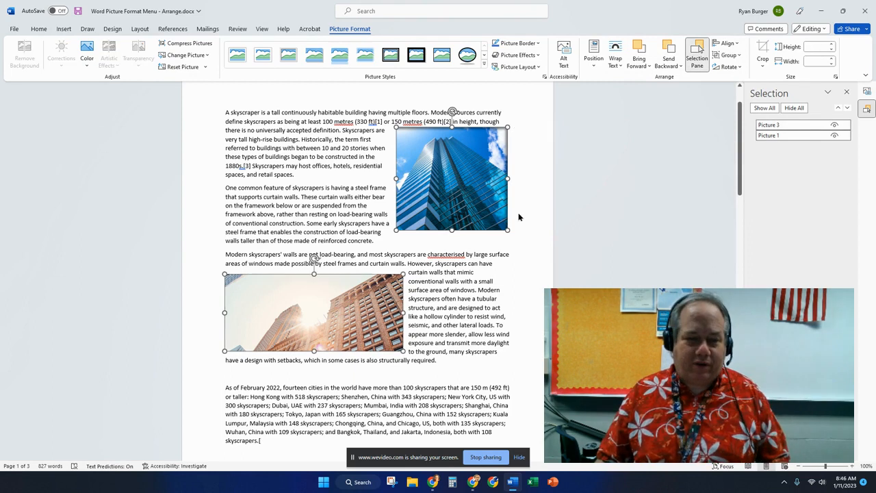
{"action": "left_click", "coordinate": [728, 55]}
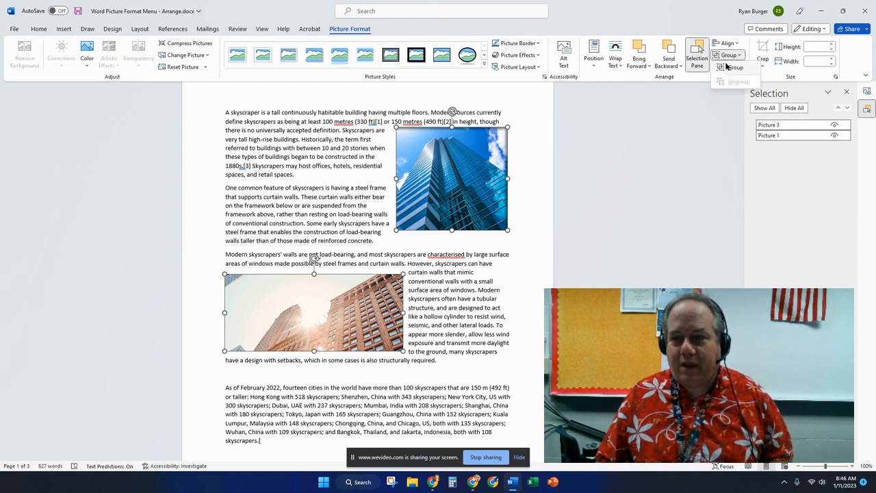
{"action": "left_click", "coordinate": [733, 67]}
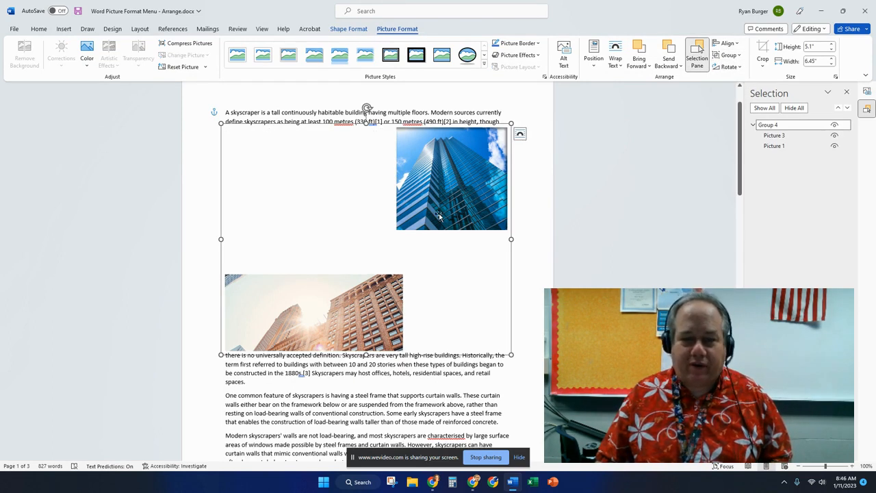
{"action": "mouse_move", "coordinate": [438, 217]}
{"action": "left_mouse_down"}
{"action": "mouse_move", "coordinate": [433, 280]}
{"action": "mouse_move", "coordinate": [437, 218]}
{"action": "mouse_move", "coordinate": [435, 254]}
{"action": "mouse_move", "coordinate": [436, 226]}
{"action": "left_mouse_up"}
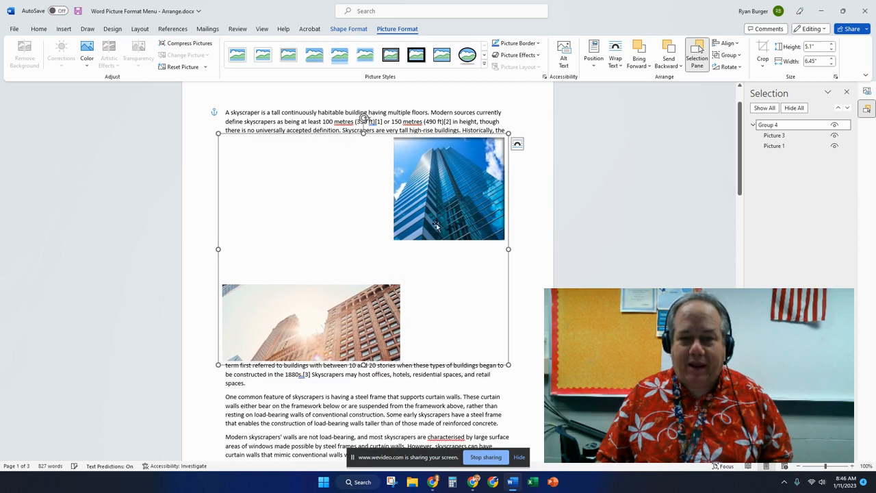
- Undo the group's move and the grouping, then select only the blue skyscraper picture
{"action": "key", "text": "ctrl+z"}
{"action": "key", "text": "ctrl+z"}
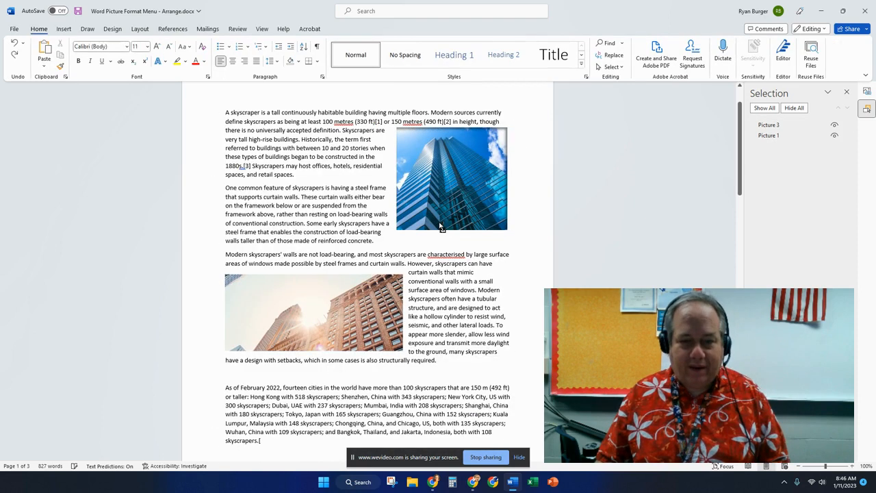
{"action": "left_click", "coordinate": [461, 197]}
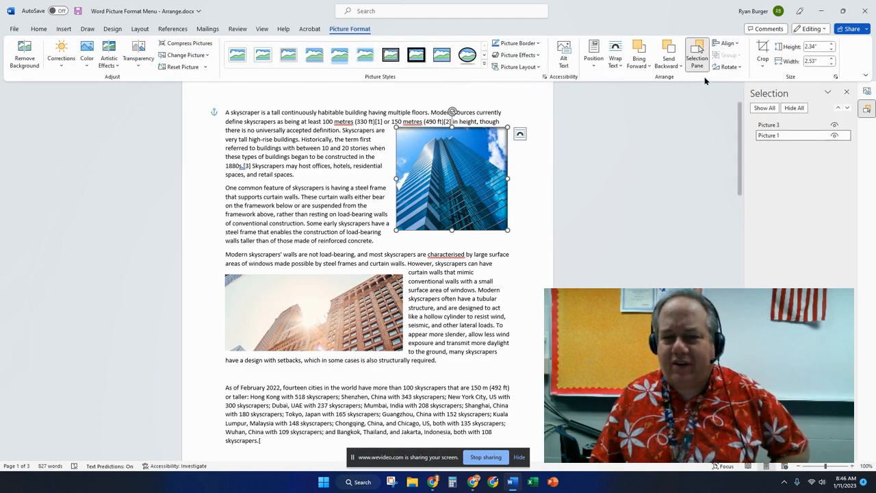